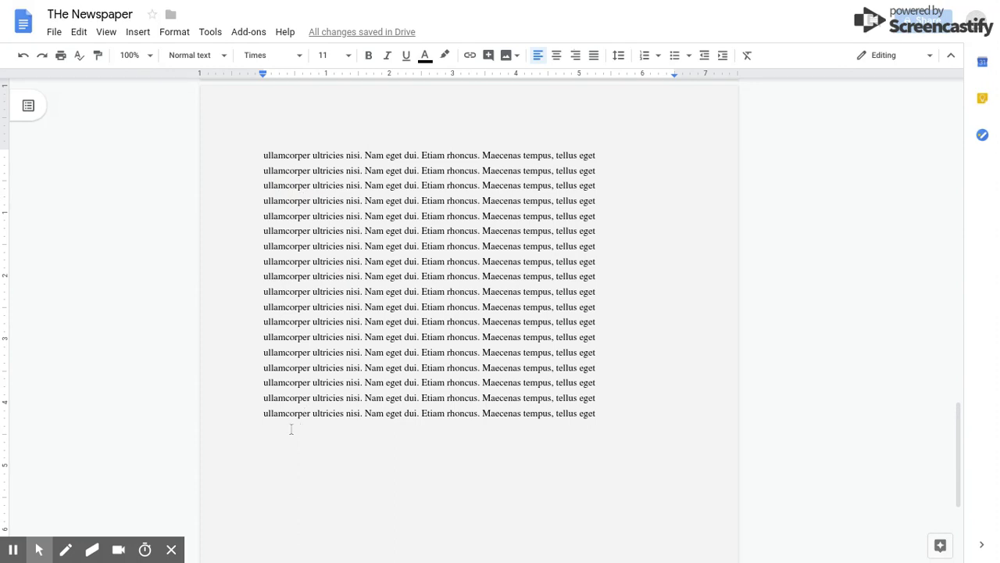
- Paste additional copies of the "ullamcorper ultricies nisi" filler line among and below the existing lines on the page
{"action": "left_click", "coordinate": [276, 428]}
{"action": "key", "text": "ctrl+v"}
{"action": "key", "text": "ctrl+v"}
{"action": "key", "text": "ctrl+v"}
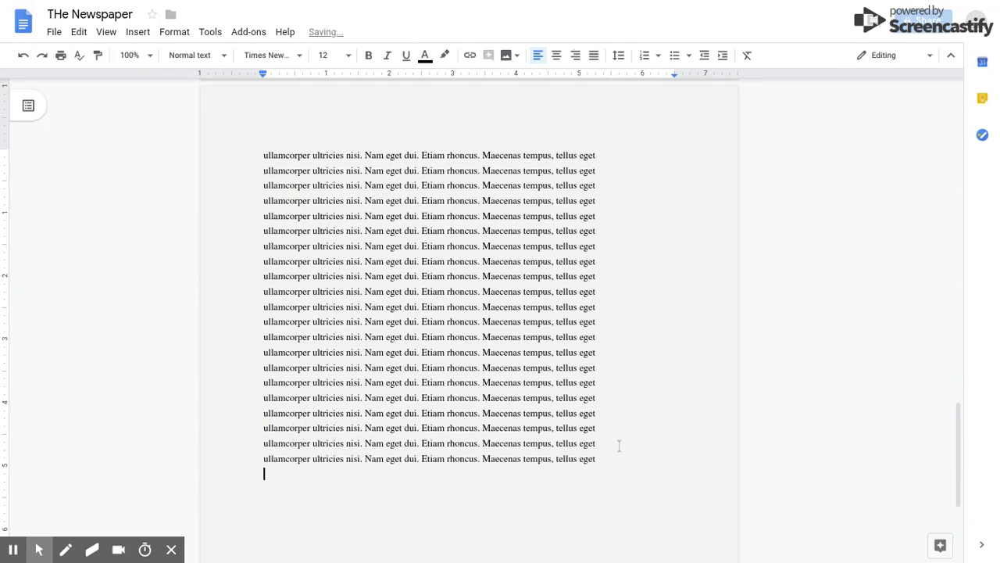
{"action": "type", "text": "ullamcorper ultricies nisi. Nam eget dui. Etiam rhoncus. Maecenas tempus, tellus eget"}
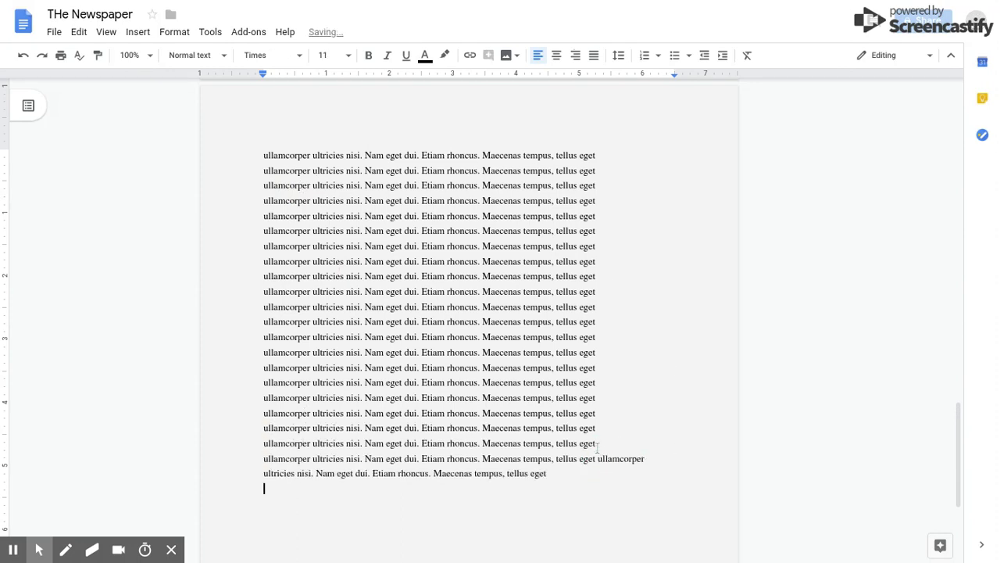
{"action": "left_click", "coordinate": [596, 443]}
{"action": "type", "text": "ullamcorper ultricies nisi. Nam eget dui. Etiam rhoncus. Maecenas tempus, tellus eget"}
{"action": "left_click", "coordinate": [598, 419]}
{"action": "type", "text": "ullamcorper ultricies nisi. Nam eget dui. Etiam rhoncus. Maecenas tempus, tellus eget"}
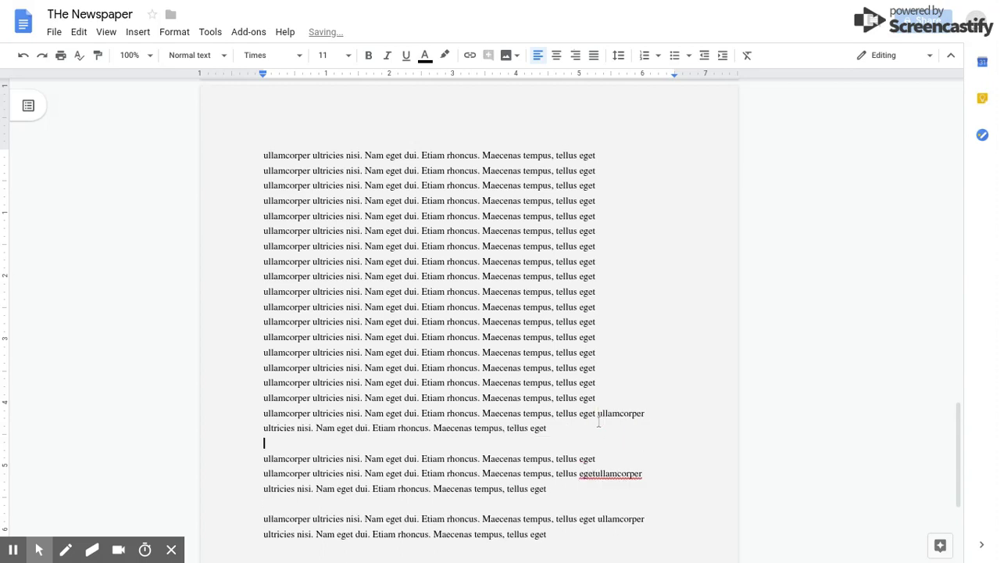
- Undo all the pasted "ullamcorper ultricies nisi" filler lines until the page is empty
{"action": "key", "text": "ctrl+z"}
{"action": "key", "text": "ctrl+z"}
{"action": "key", "text": "ctrl+z"}
{"action": "key", "text": "ctrl+z"}
{"action": "key", "text": "ctrl+z"}
{"action": "key", "text": "ctrl+z"}
{"action": "key", "text": "ctrl+z"}
{"action": "key", "text": "ctrl+z"}
{"action": "key", "text": "ctrl+z"}
{"action": "key", "text": "ctrl+z"}
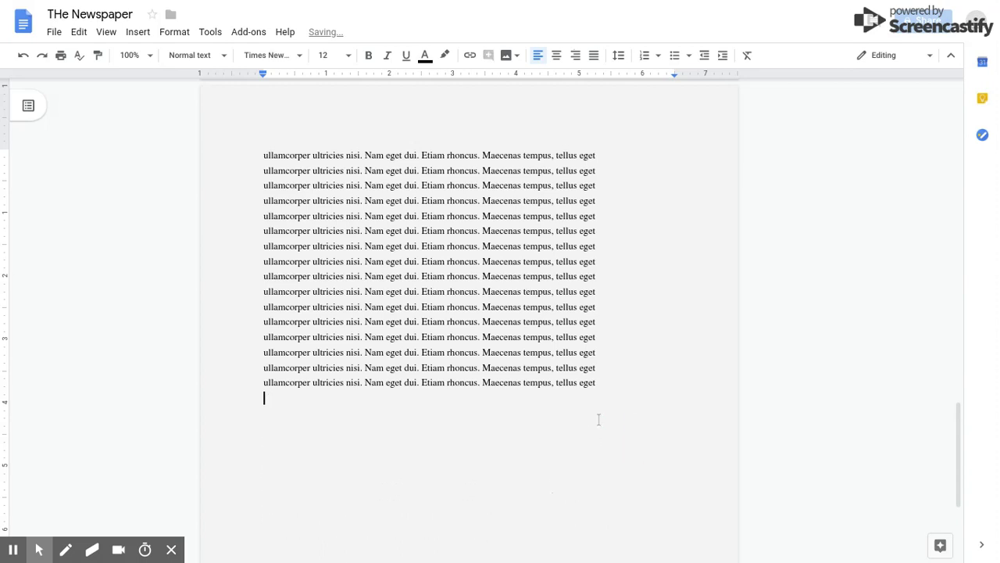
{"action": "key", "text": "ctrl+z"}
{"action": "key", "text": "ctrl+z"}
{"action": "key", "text": "ctrl+z"}
{"action": "key", "text": "ctrl+z"}
{"action": "key", "text": "ctrl+z"}
{"action": "key", "text": "ctrl+z"}
{"action": "key", "text": "ctrl+z"}
{"action": "key", "text": "ctrl+z"}
{"action": "key", "text": "ctrl+z"}
{"action": "key", "text": "ctrl+z"}
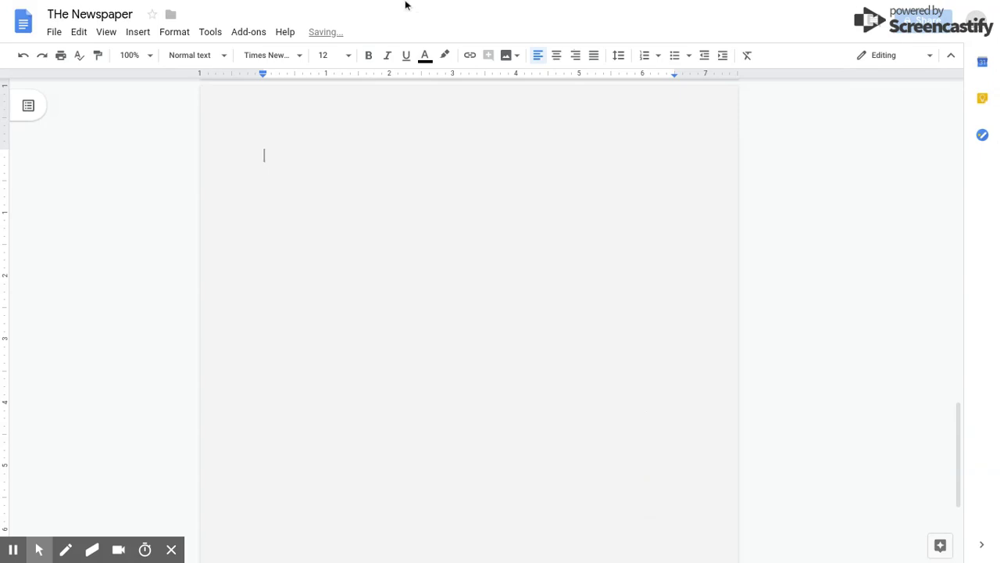
- Copy the "Quisque rutrum" body text from the Lorem ipsum document and paste it repeatedly onto the empty page of The Newspaper
{"action": "mouse_move", "coordinate": [404, 5]}
{"action": "left_click", "coordinate": [219, 10]}
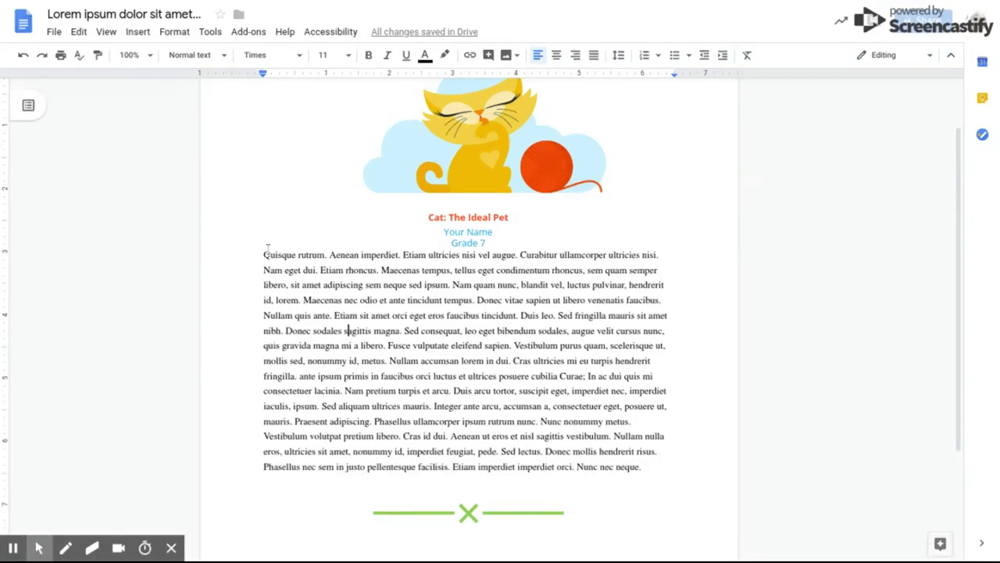
{"action": "left_click_drag", "start_coordinate": [267, 249], "coordinate": [647, 467]}
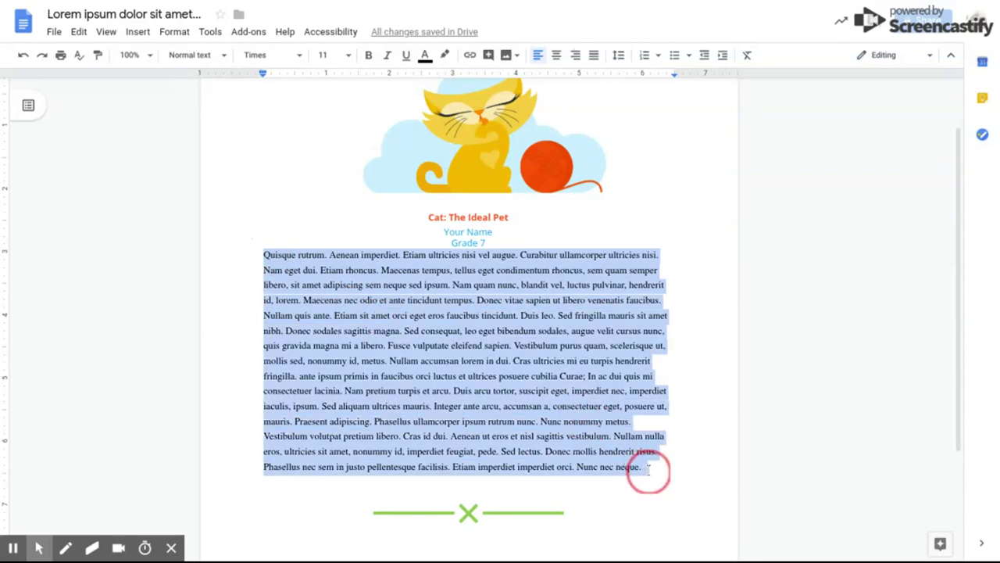
{"action": "mouse_move", "coordinate": [188, 6]}
{"action": "left_click", "coordinate": [78, 10]}
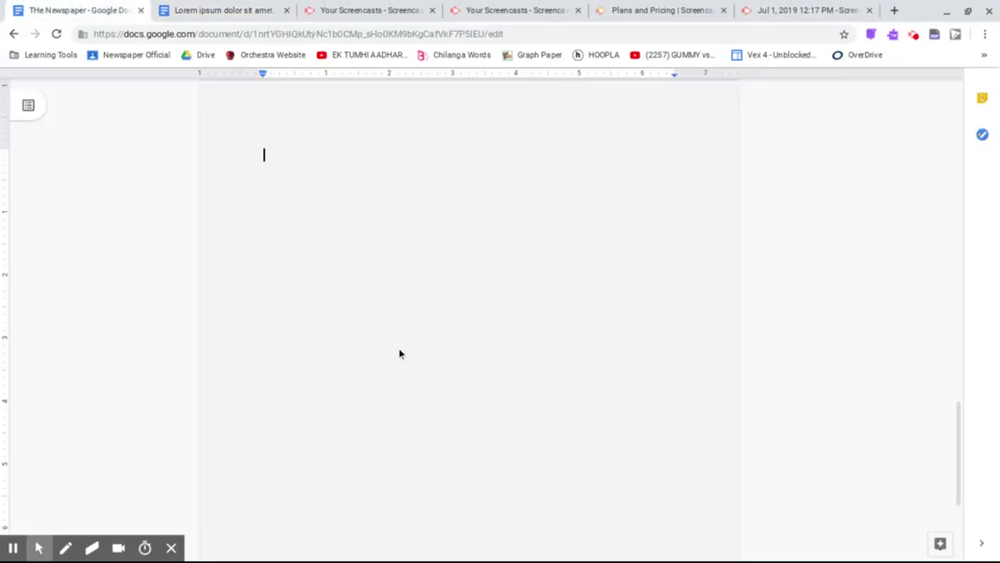
{"action": "key", "text": "ctrl+v"}
{"action": "key", "text": "ctrl+v"}
{"action": "key", "text": "ctrl+v"}
{"action": "key", "text": "ctrl+v"}
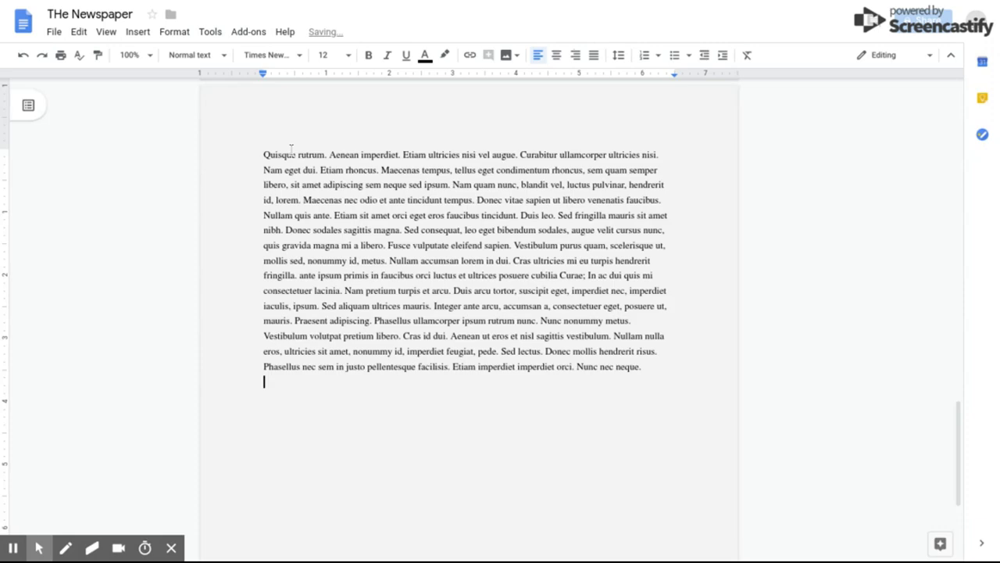
- Add the bold 12-point headline "Rabbits Escape Zoo" on its own line above the pasted article text
{"action": "scroll", "coordinate": [271, 279], "scroll_direction": "up", "scroll_amount": 10}
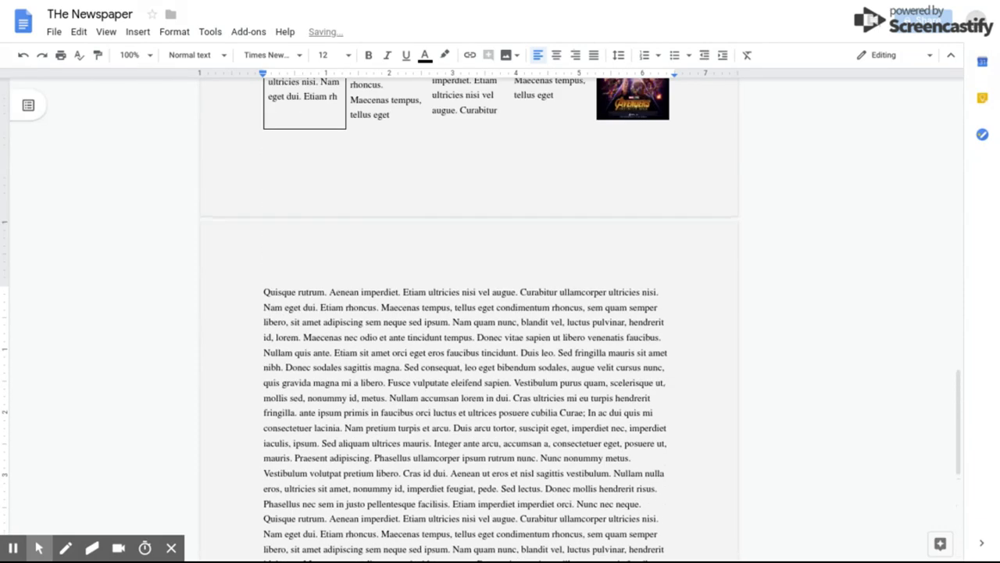
{"action": "double_click", "coordinate": [263, 291]}
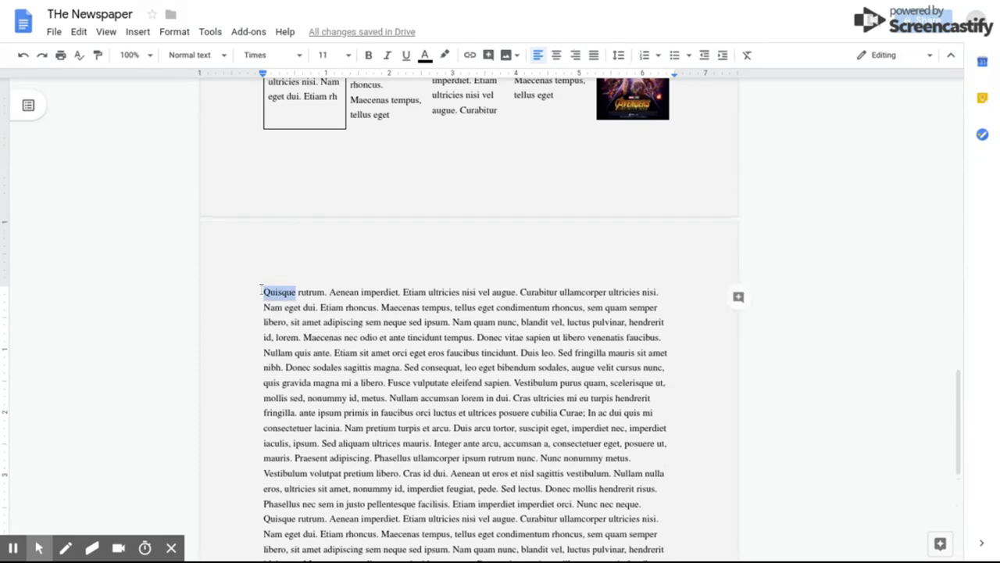
{"action": "key", "text": "Left"}
{"action": "key", "text": "ctrl+b"}
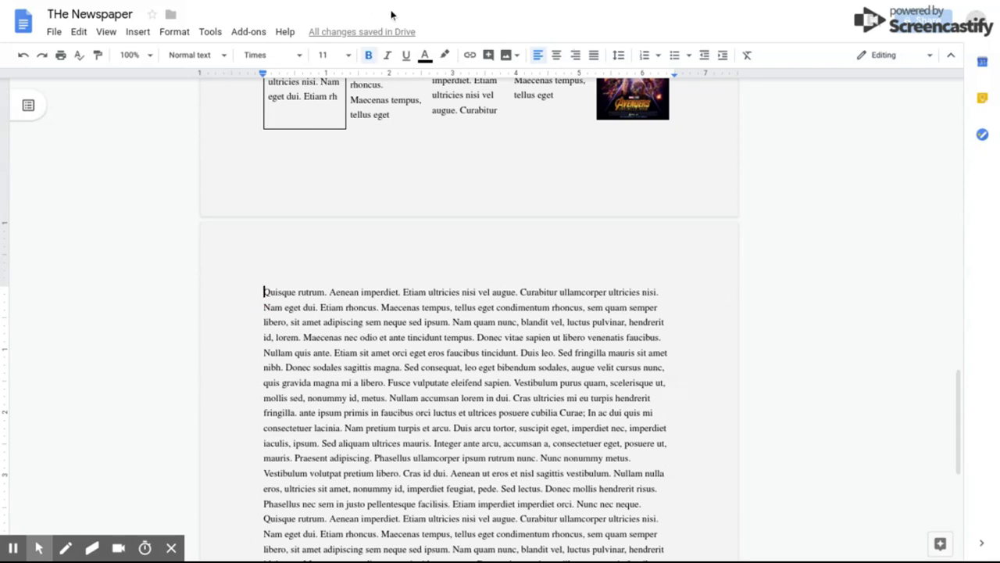
{"action": "left_click", "coordinate": [322, 54]}
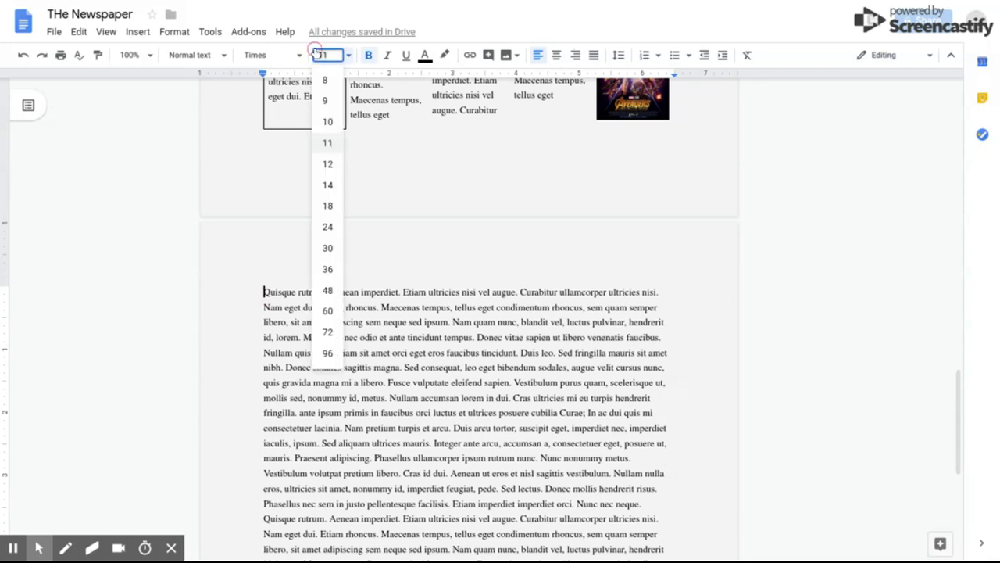
{"action": "left_click", "coordinate": [325, 164]}
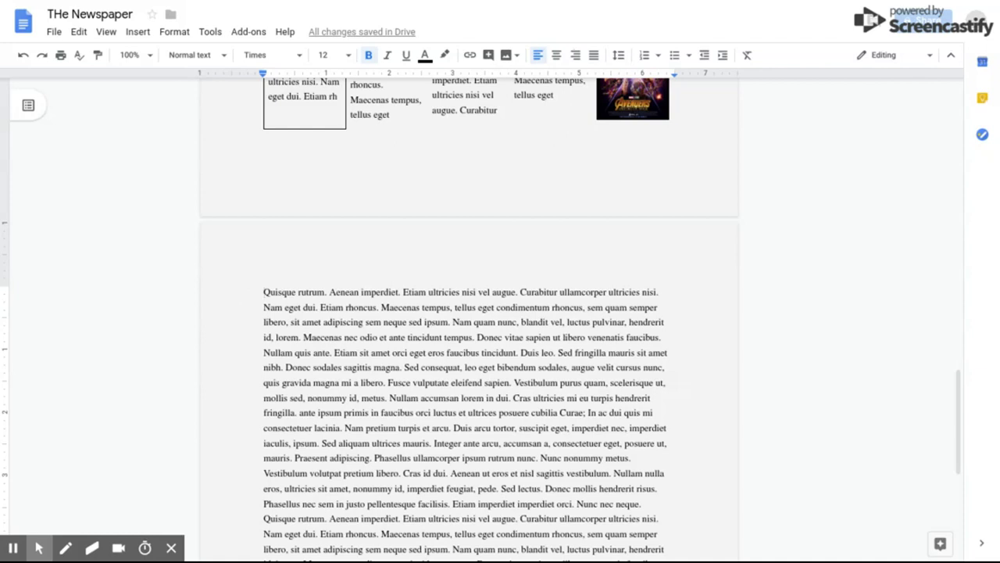
{"action": "type", "text": "Rabbits E"}
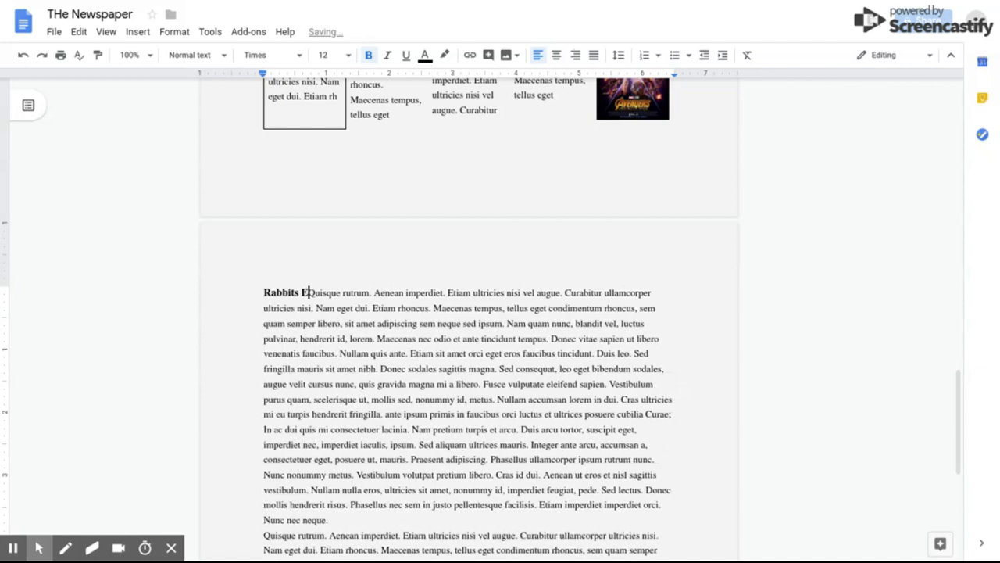
{"action": "type", "text": "scape "}
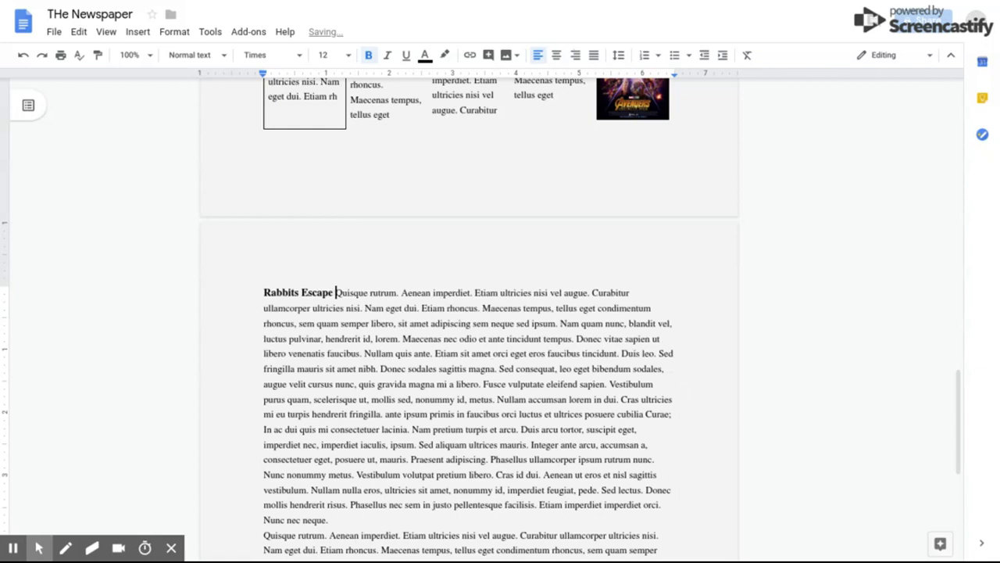
{"action": "type", "text": "Zoo"}
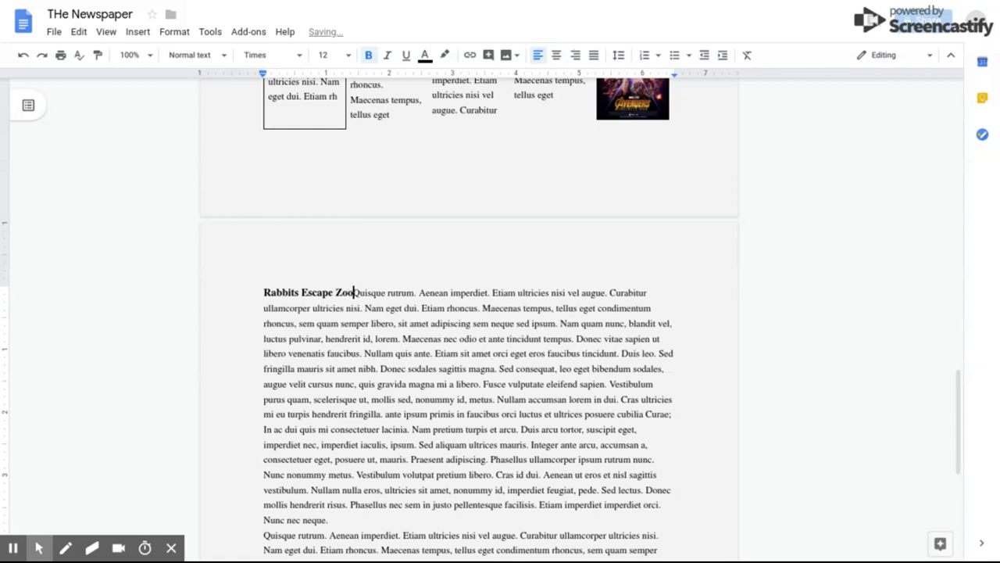
{"action": "key", "text": "Return"}
- Add a bold italic byline with the author's name on its own line beneath the "Rabbits Escape Zoo" headline
{"action": "key", "text": "ctrl+b"}
{"action": "key", "text": "ctrl+i"}
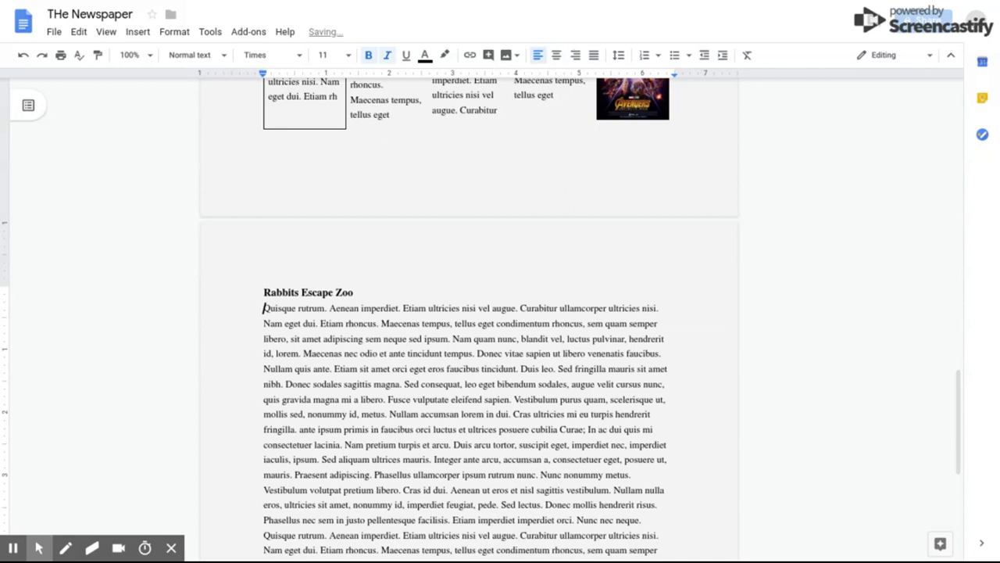
{"action": "type", "text": "FP AP"}
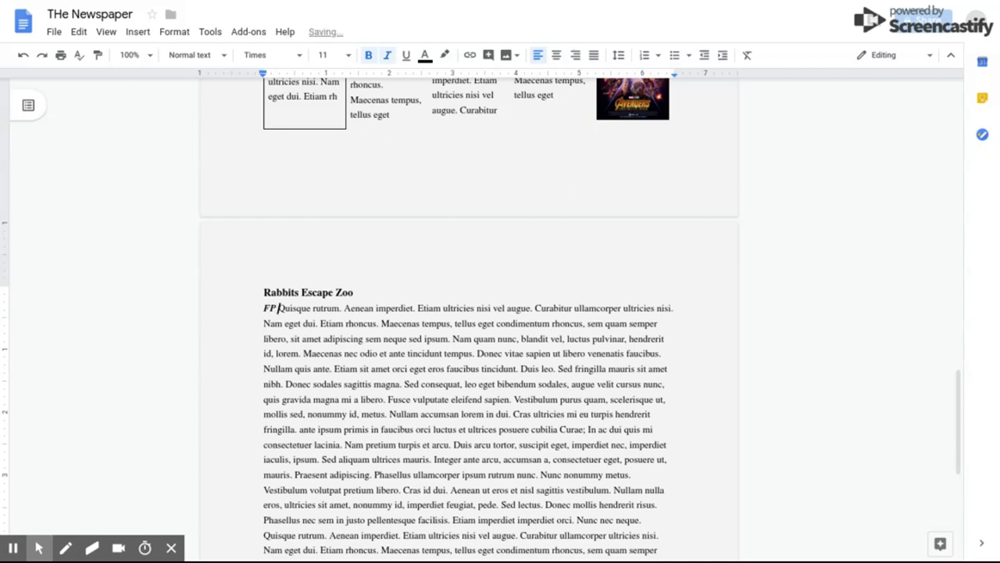
{"action": "type", "text": "I"}
{"action": "key", "text": "BackSpace"}
{"action": "key", "text": "BackSpace"}
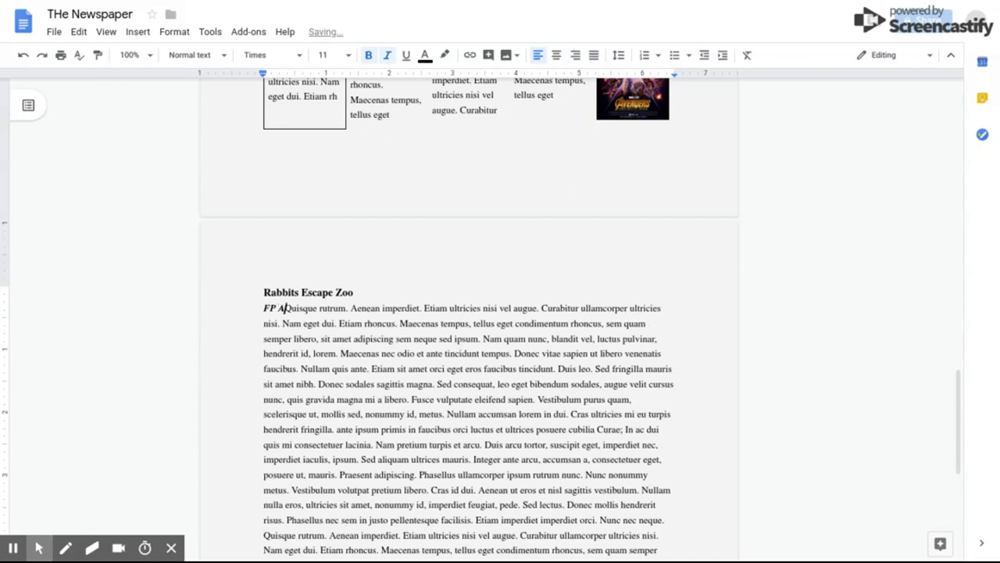
{"action": "type", "text": "ploman"}
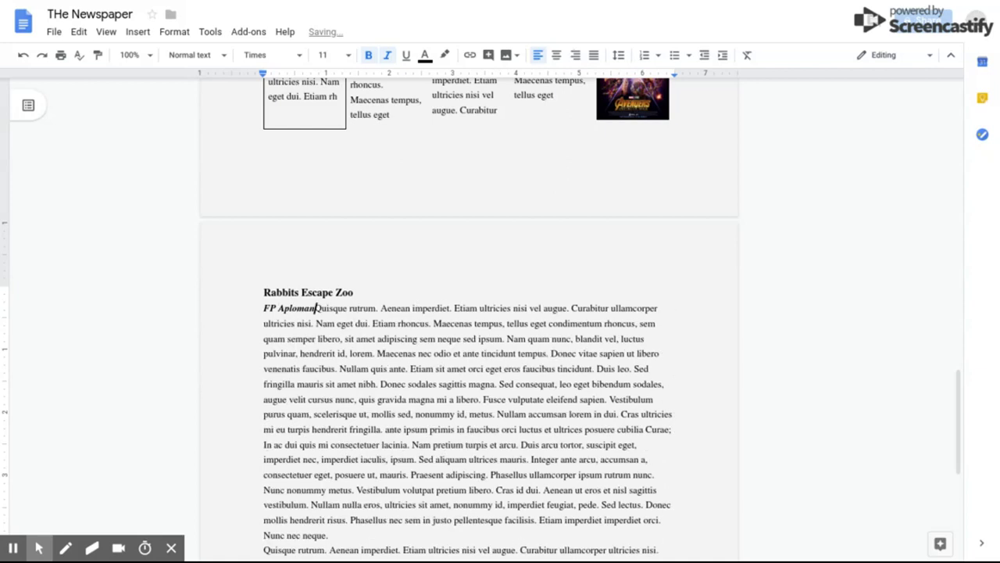
{"action": "key", "text": "Return"}
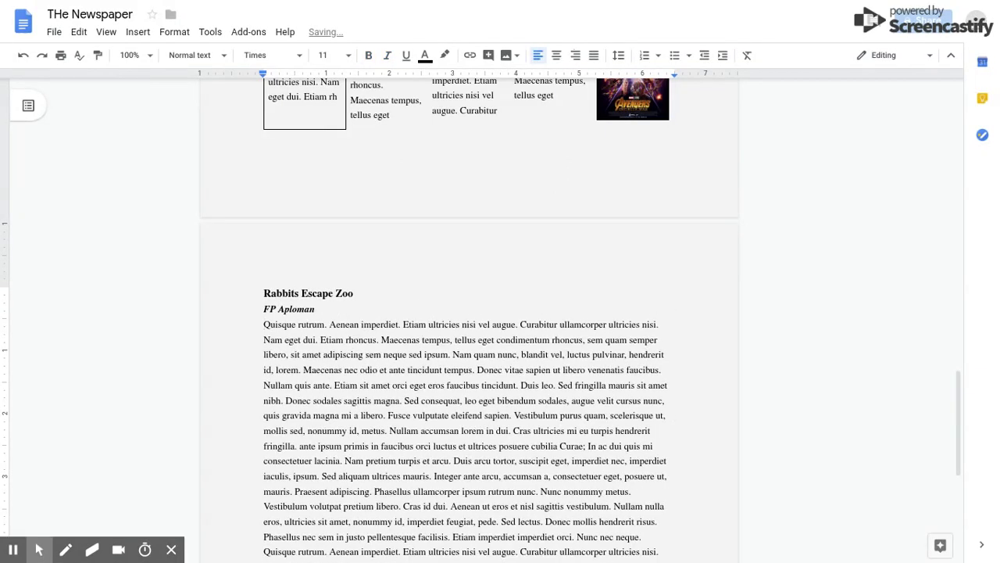
- Search the web for "rabbits" images and insert the photo of the white rabbit in snow between the byline and the article text
{"action": "scroll", "coordinate": [253, 329], "scroll_direction": "down", "scroll_amount": 1}
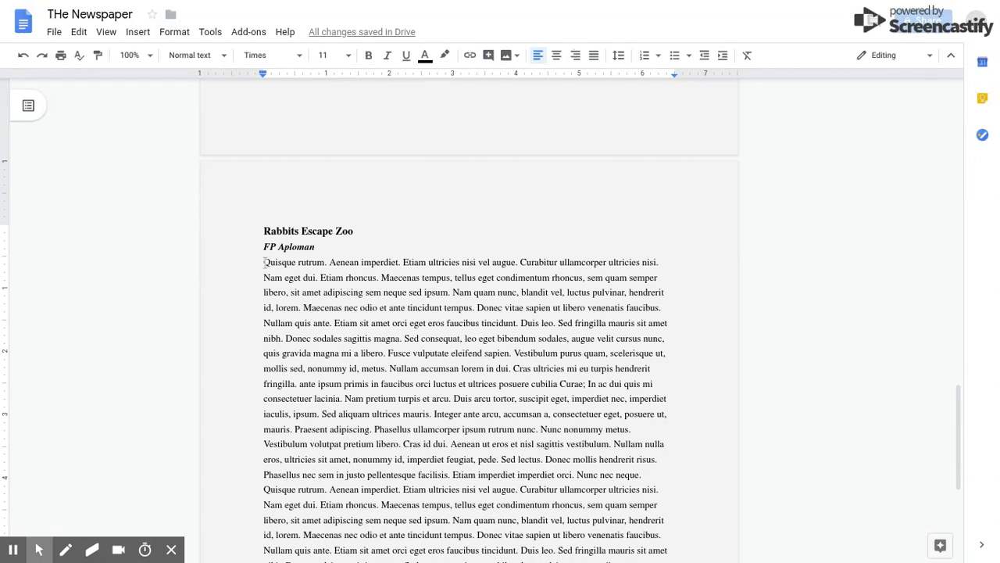
{"action": "left_click", "coordinate": [142, 31]}
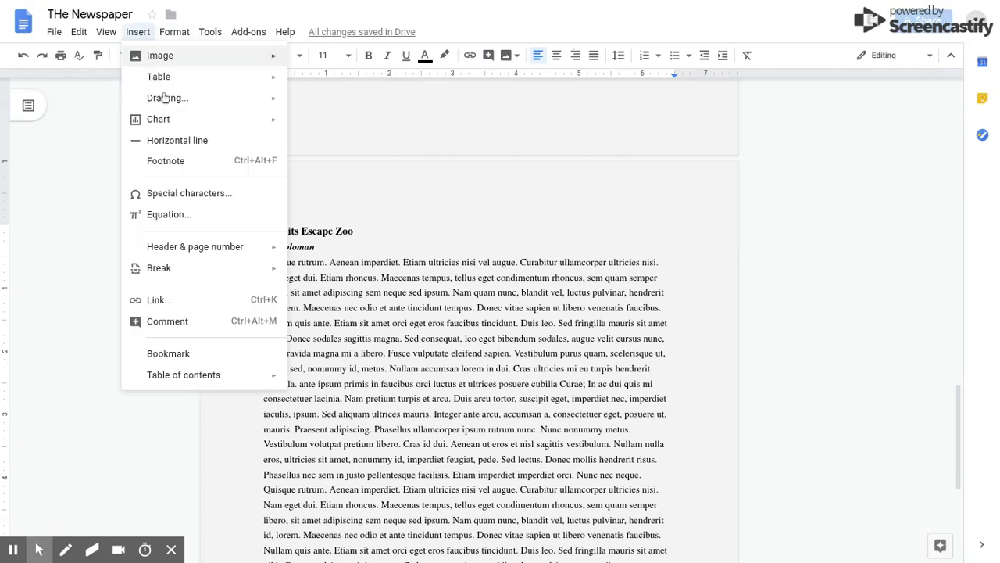
{"action": "mouse_move", "coordinate": [161, 60]}
{"action": "left_click", "coordinate": [350, 83]}
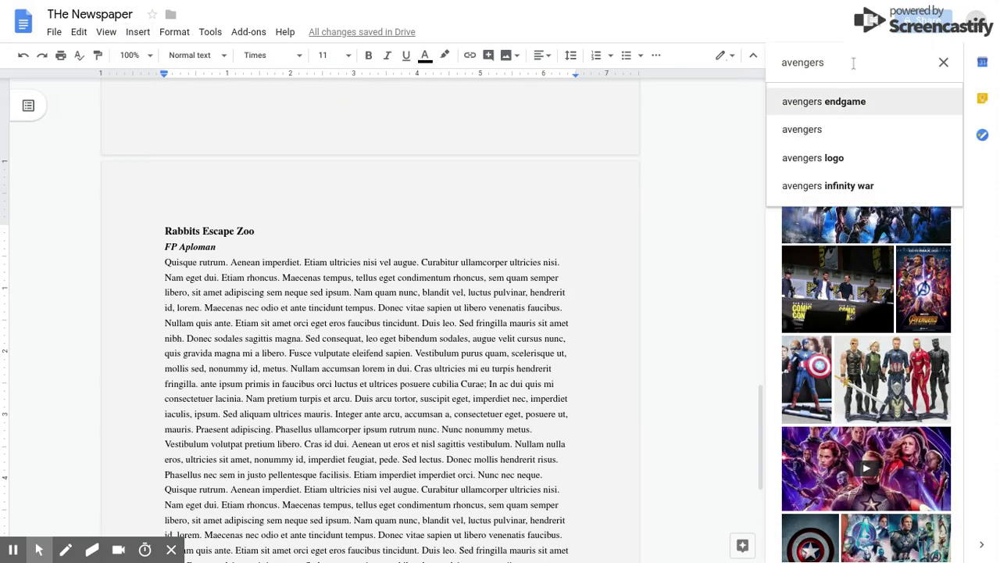
{"action": "double_click", "coordinate": [853, 63]}
{"action": "type", "text": "ra"}
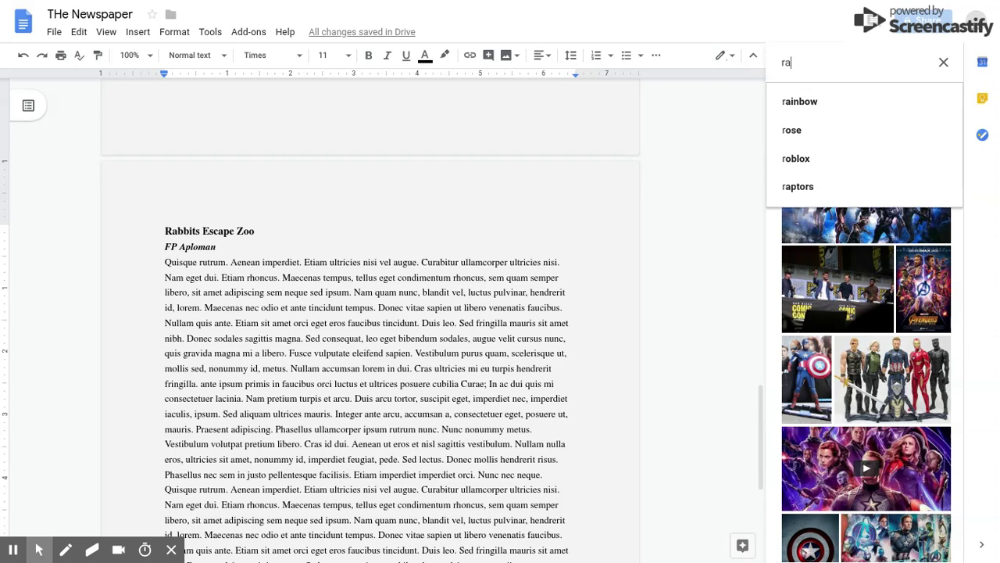
{"action": "type", "text": "bbits"}
{"action": "key", "text": "Return"}
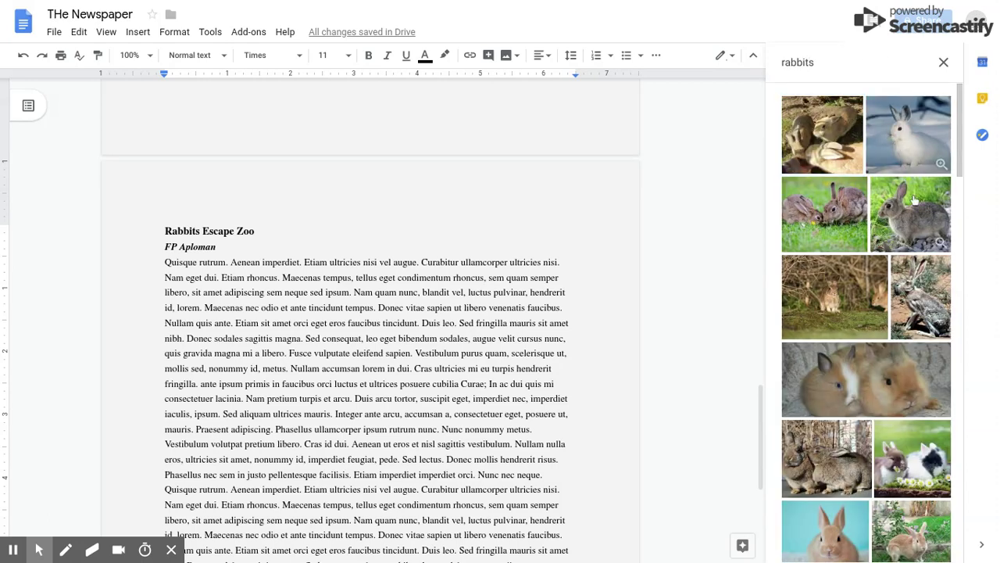
{"action": "left_click", "coordinate": [897, 146]}
{"action": "left_click", "coordinate": [918, 545]}
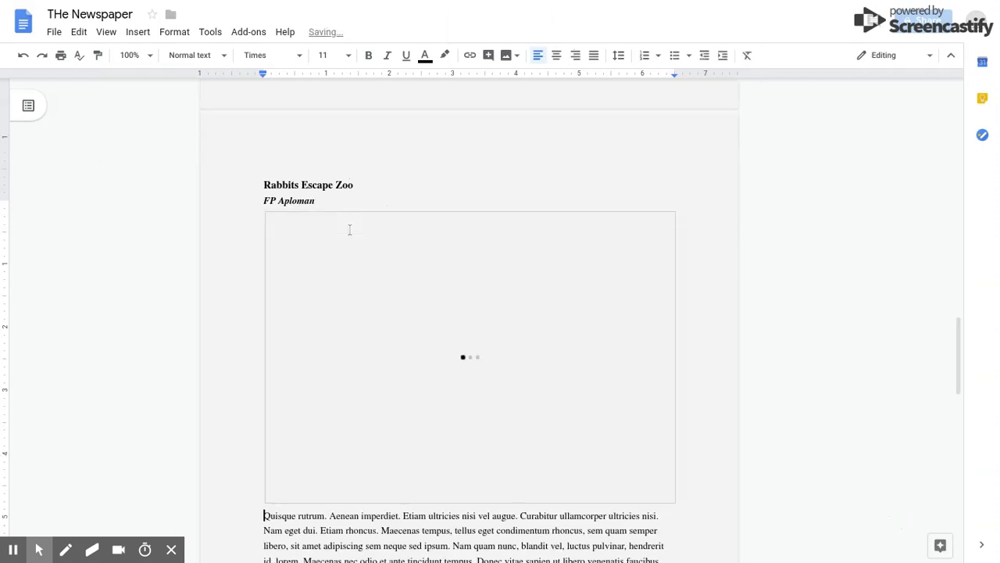
- Shrink the white rabbit photo proportionally to about 2.2 inches wide
{"action": "left_click", "coordinate": [496, 385]}
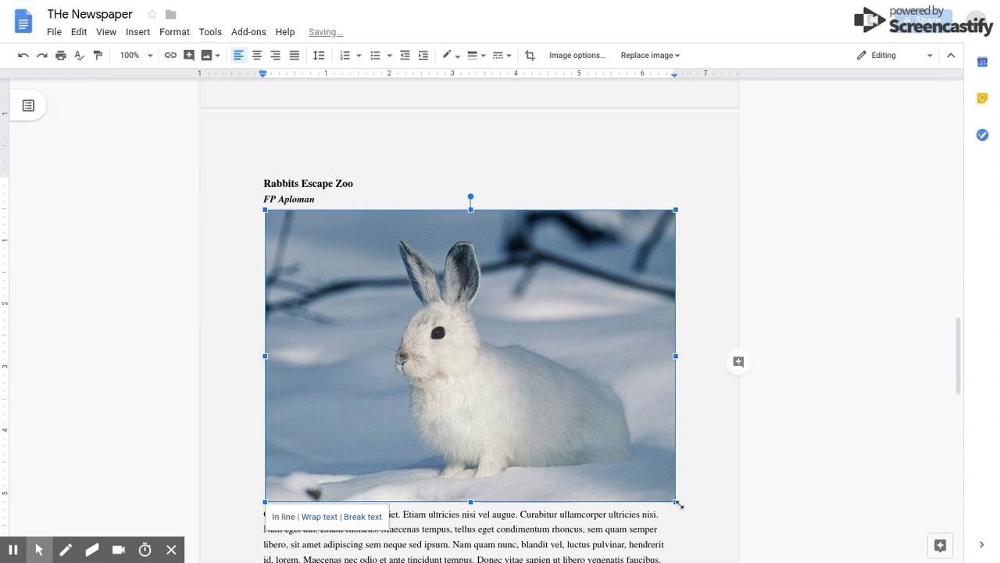
{"action": "left_click_drag", "start_coordinate": [677, 502], "coordinate": [348, 313]}
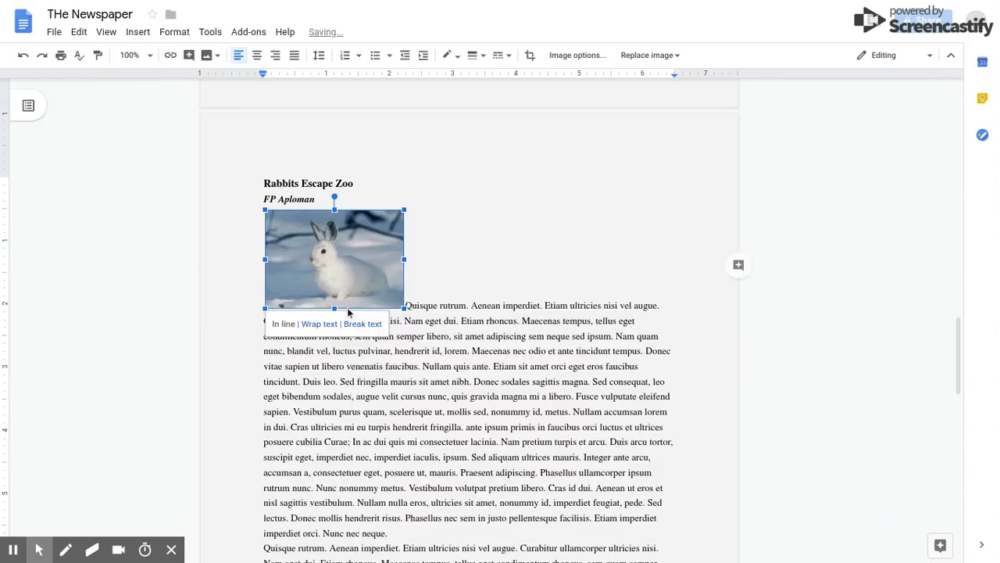
{"action": "left_click", "coordinate": [468, 240]}
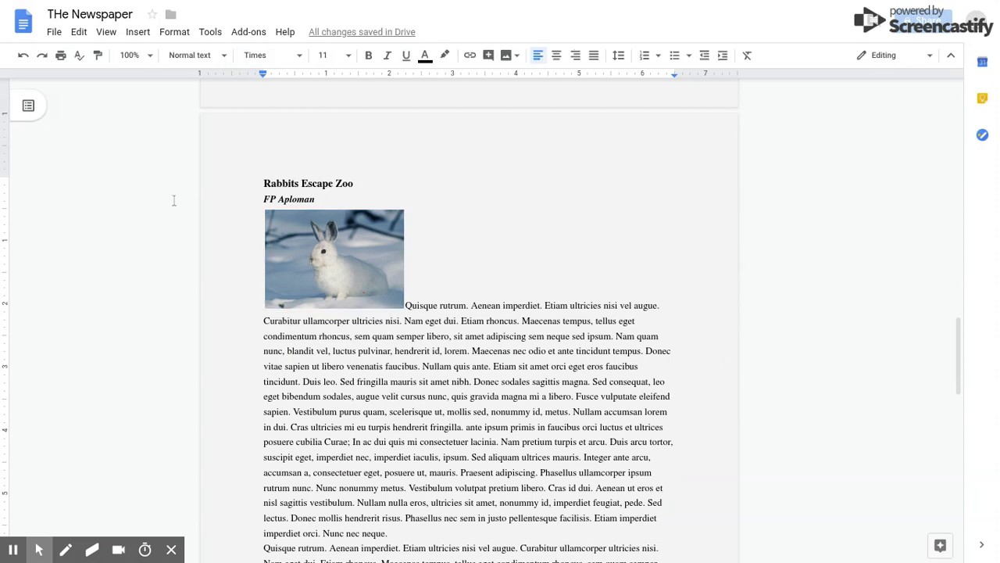
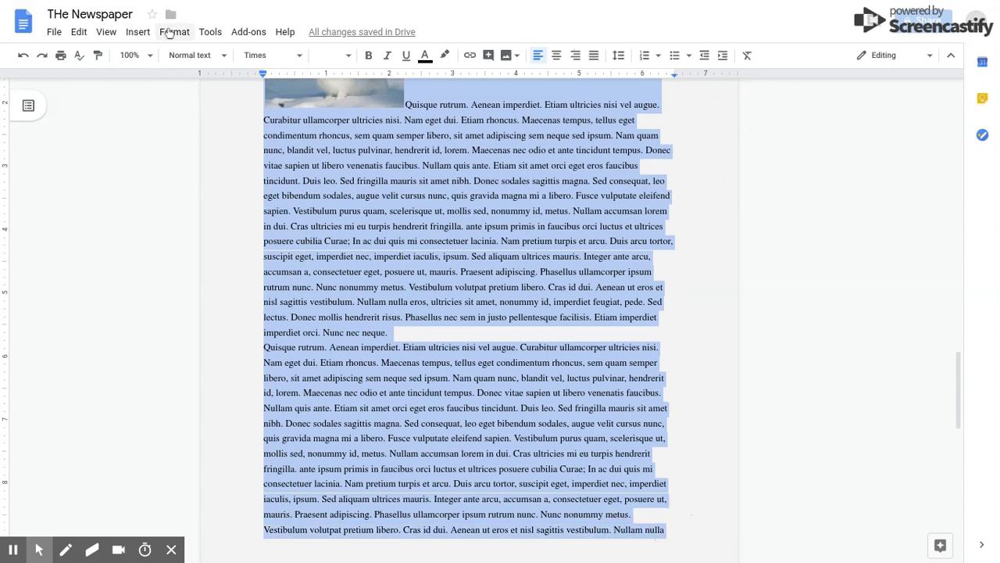
- Format the selected rabbit article in two columns with narrow spacing and a line between them
{"action": "left_click", "coordinate": [172, 31]}
{"action": "mouse_move", "coordinate": [232, 146]}
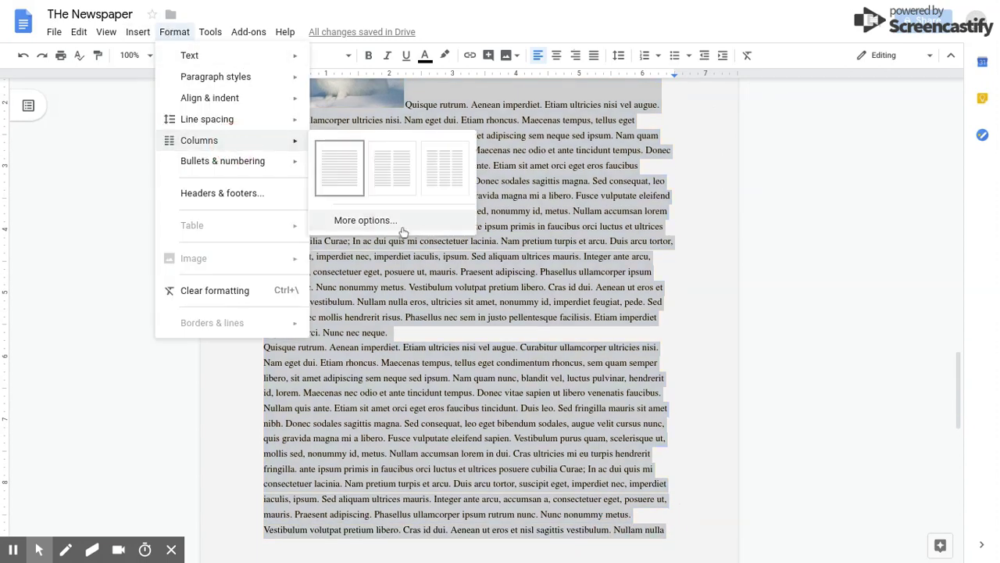
{"action": "left_click", "coordinate": [368, 219]}
{"action": "left_click", "coordinate": [574, 241]}
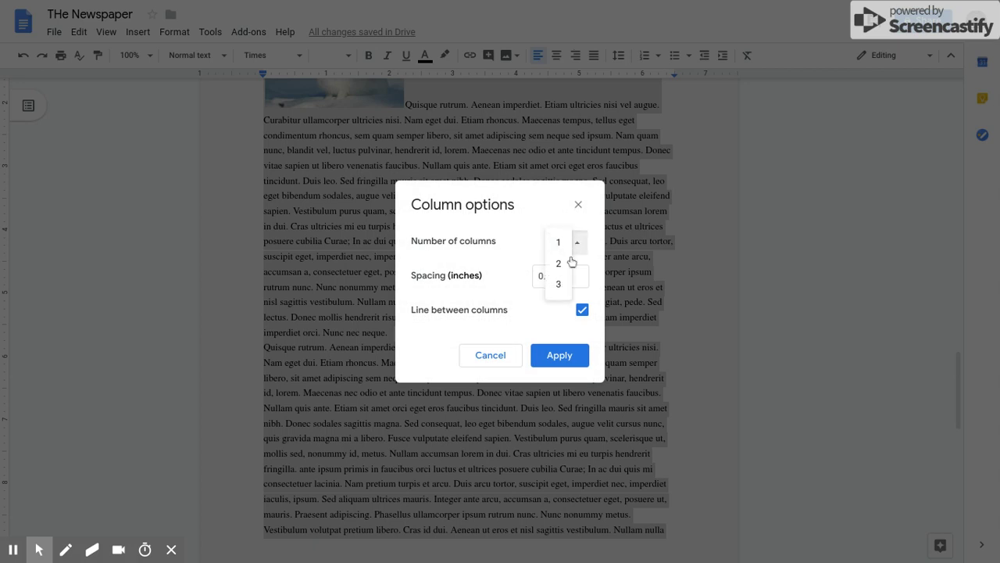
{"action": "left_click", "coordinate": [566, 266]}
{"action": "left_click", "coordinate": [556, 275]}
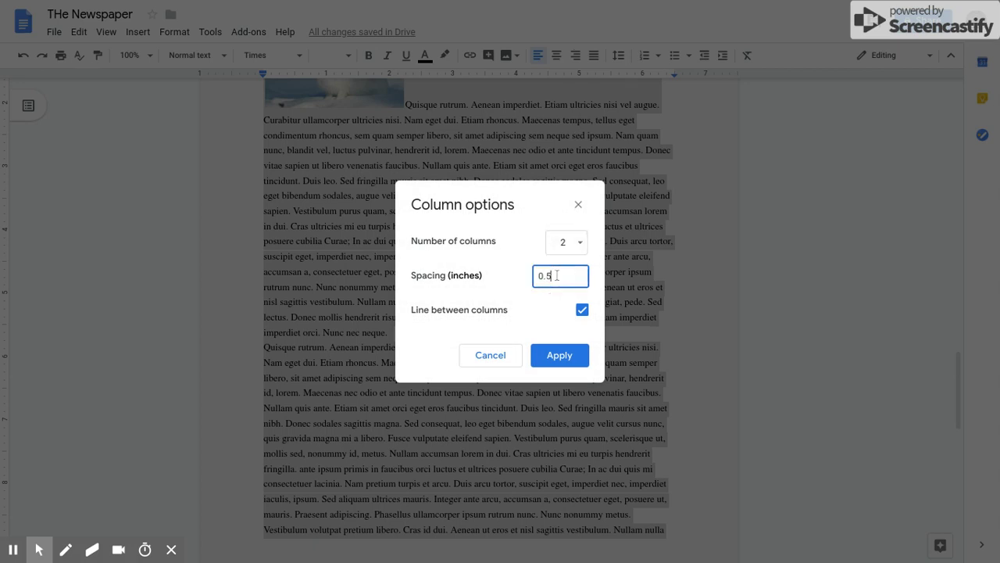
{"action": "left_click", "coordinate": [557, 354]}
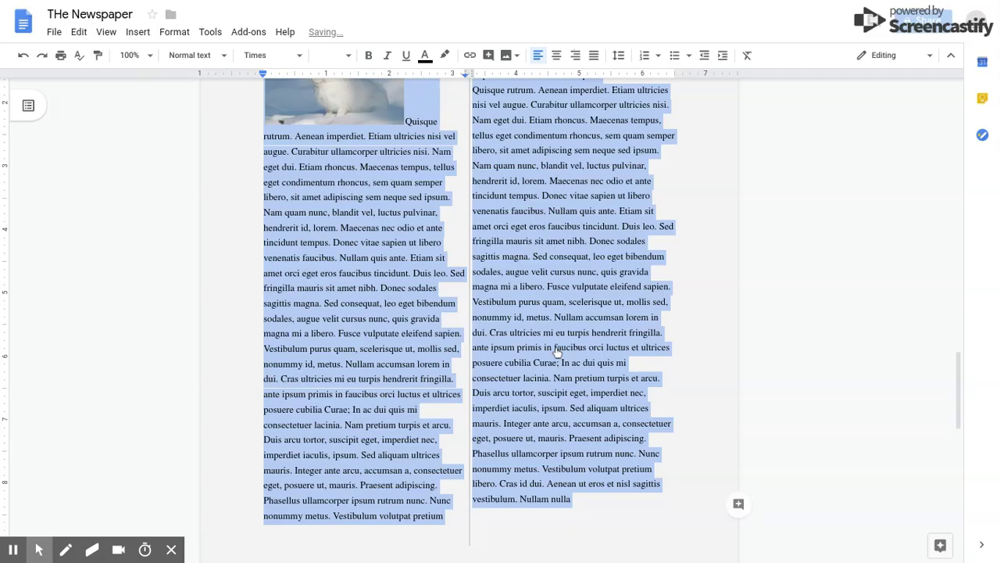
- Enlarge the white rabbit photo proportionally to about 3 inches wide so it fills the width of the first column
{"action": "scroll", "coordinate": [427, 346], "scroll_direction": "up", "scroll_amount": 4}
{"action": "left_click", "coordinate": [428, 341]}
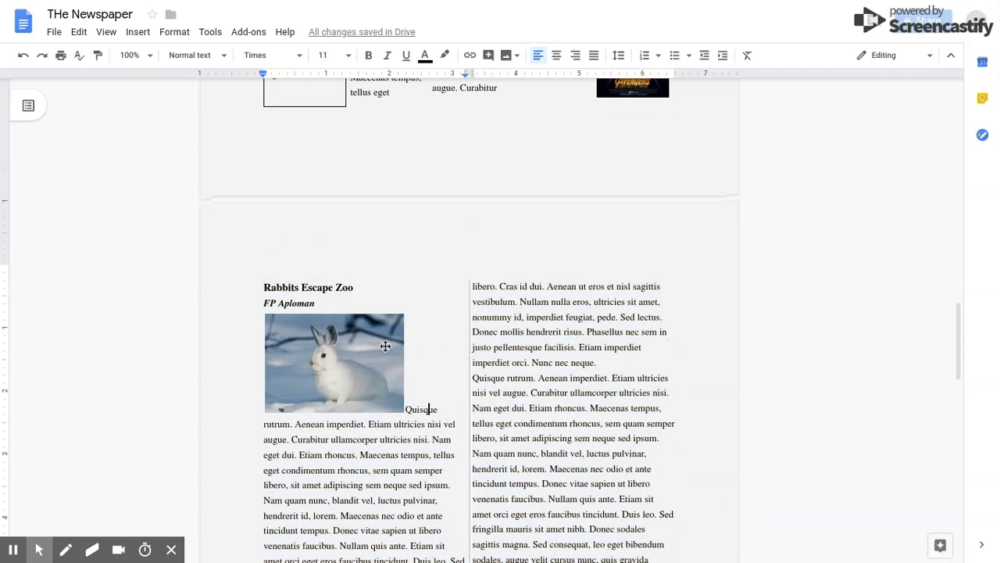
{"action": "left_click", "coordinate": [385, 346]}
{"action": "left_click_drag", "start_coordinate": [404, 411], "coordinate": [452, 453]}
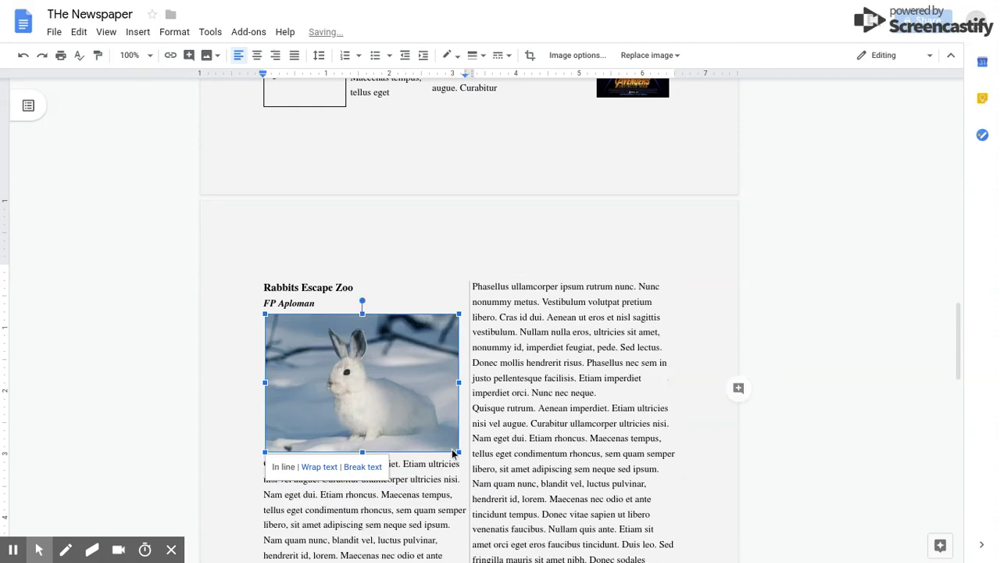
{"action": "left_click", "coordinate": [529, 433]}
- Copy the two leftover lines of article text on the last page and delete them from there
{"action": "scroll", "coordinate": [529, 434], "scroll_direction": "down", "scroll_amount": 12}
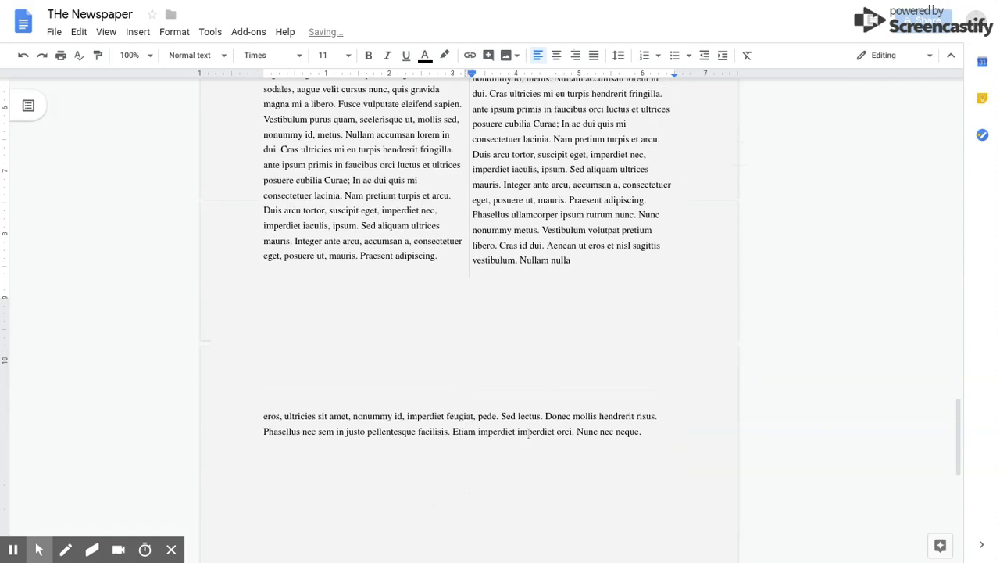
{"action": "scroll", "coordinate": [469, 313], "scroll_direction": "up", "scroll_amount": 2}
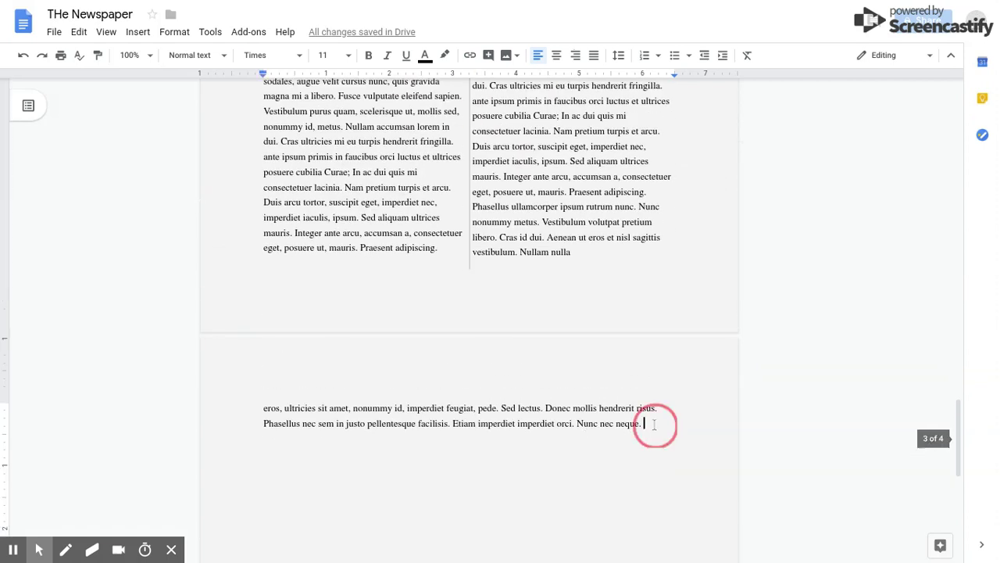
{"action": "left_click_drag", "start_coordinate": [651, 424], "coordinate": [230, 412]}
{"action": "key", "text": "ctrl+c"}
{"action": "key", "text": "BackSpace"}
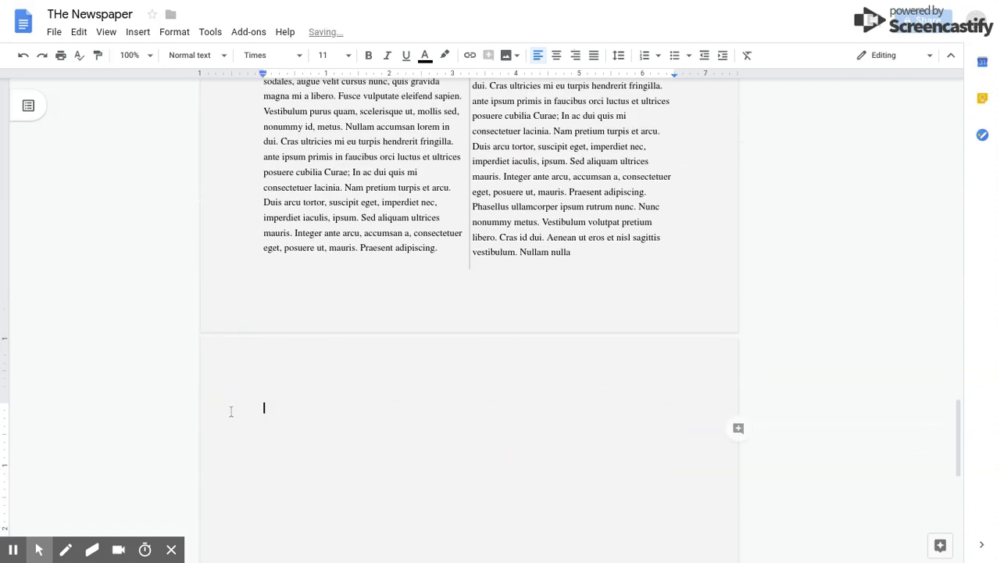
{"action": "key", "text": "BackSpace"}
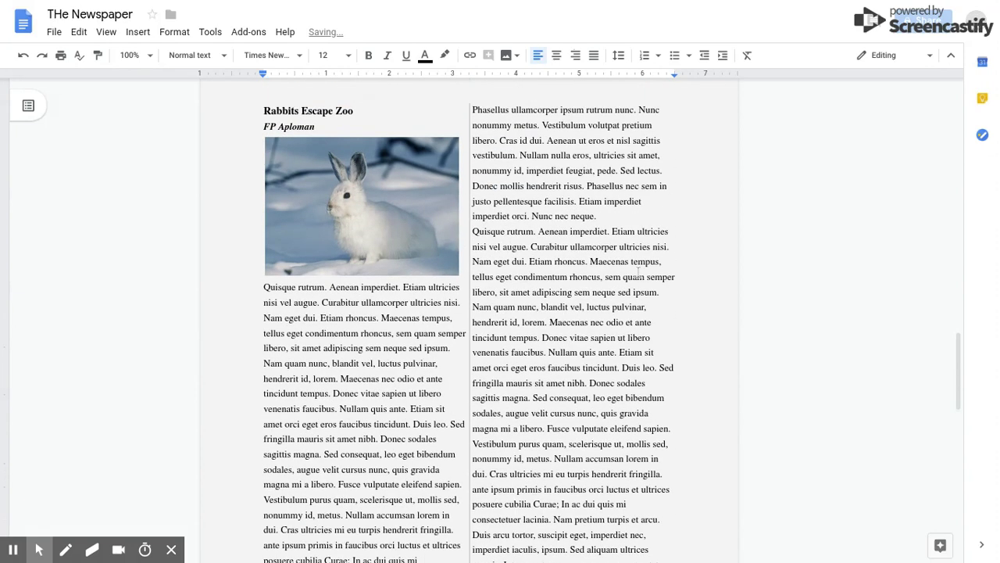
- Change the page reference in the front-page "Rabbit Leaves Zoo" caption to Pg. 3
{"action": "scroll", "coordinate": [638, 271], "scroll_direction": "down", "scroll_amount": 10}
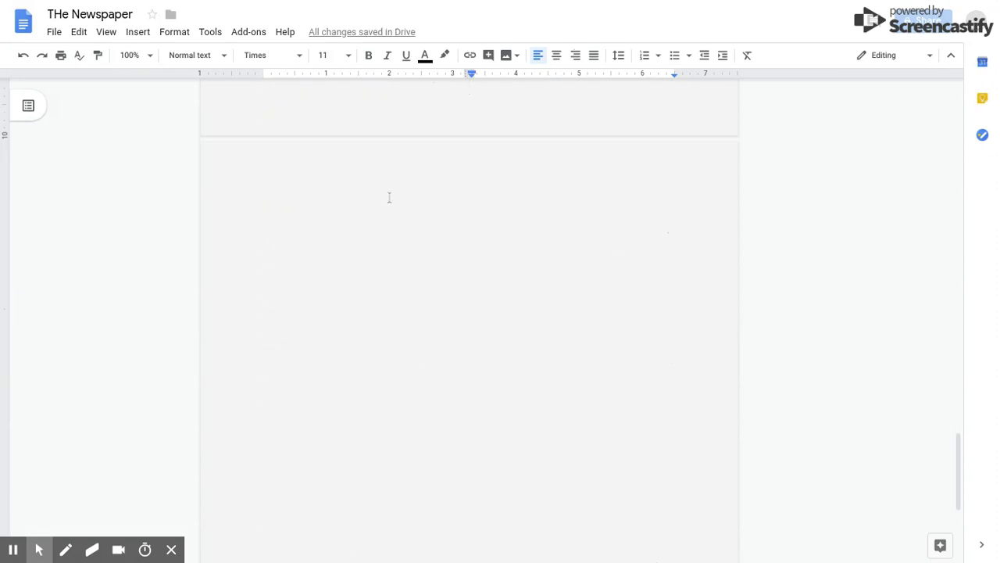
{"action": "scroll", "coordinate": [389, 198], "scroll_direction": "up", "scroll_amount": 15}
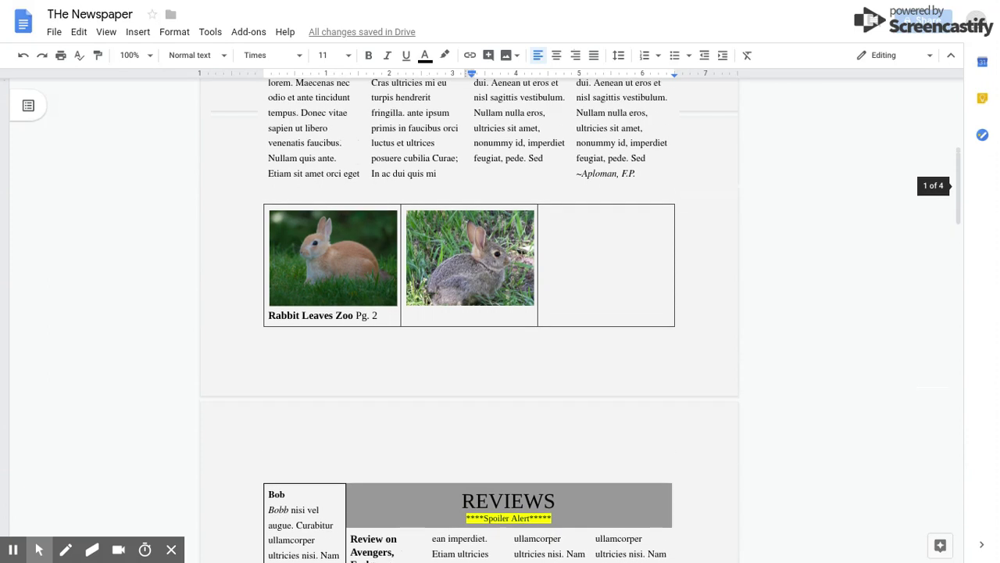
{"action": "left_click", "coordinate": [385, 317]}
{"action": "key", "text": "BackSpace"}
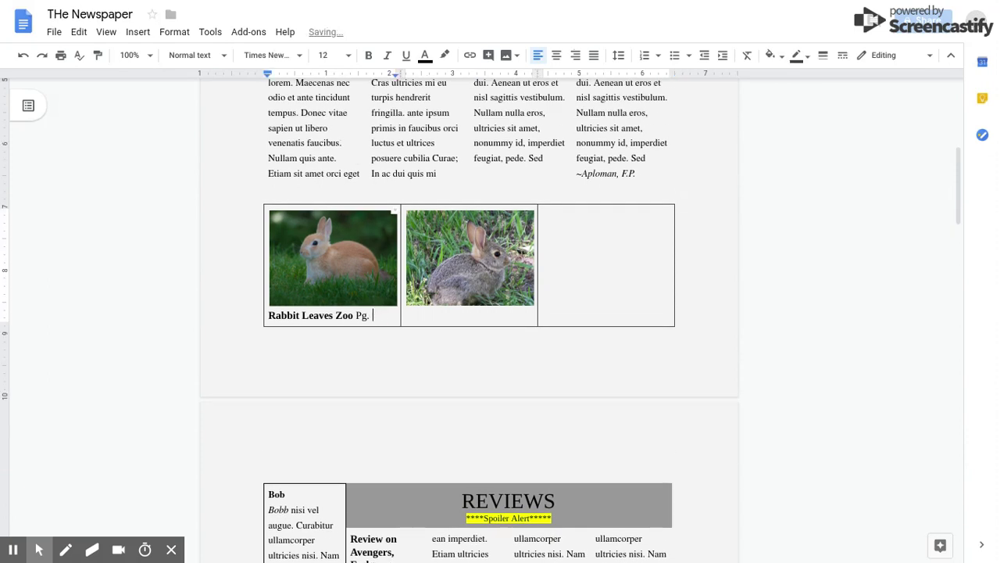
- Paste the copied filler text nine times in a row on the blank last page
{"action": "scroll", "coordinate": [399, 310], "scroll_direction": "down", "scroll_amount": 12}
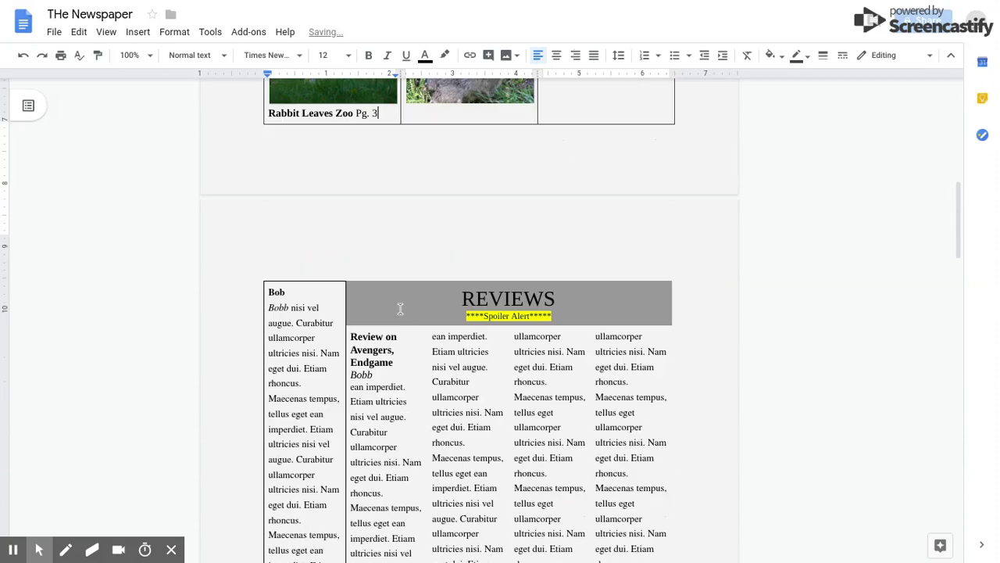
{"action": "scroll", "coordinate": [400, 311], "scroll_direction": "down", "scroll_amount": 1}
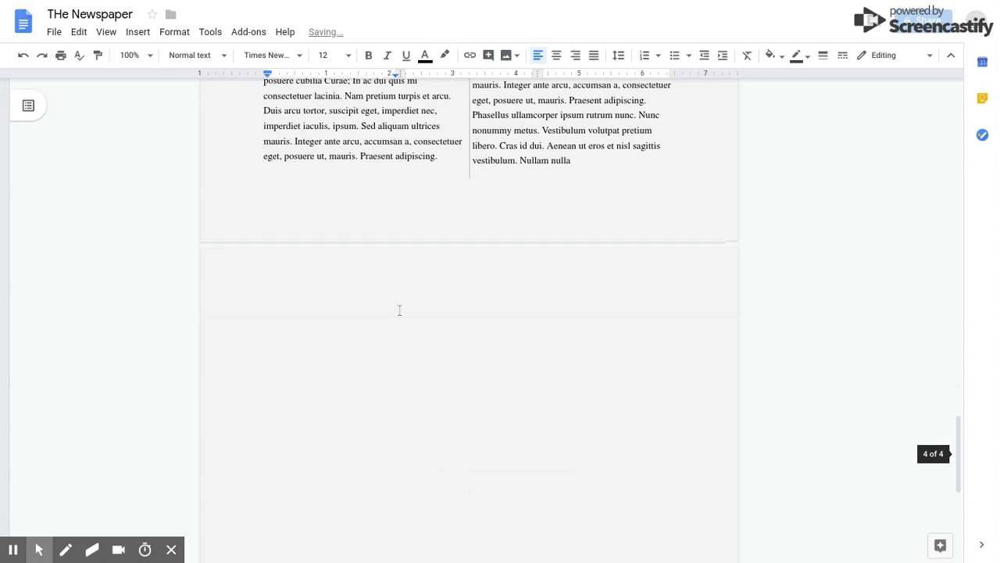
{"action": "left_click", "coordinate": [347, 314]}
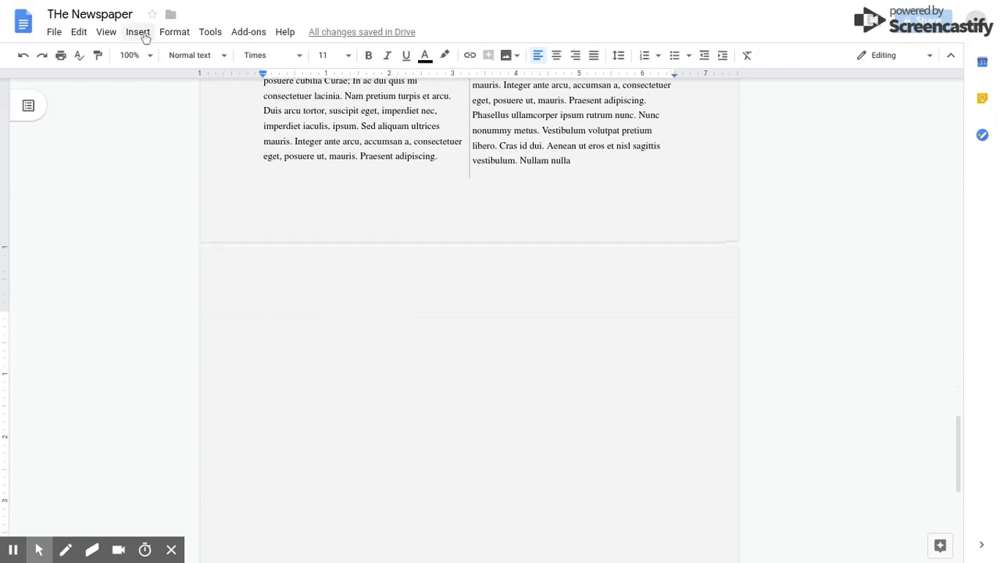
{"action": "key", "text": "ctrl+v"}
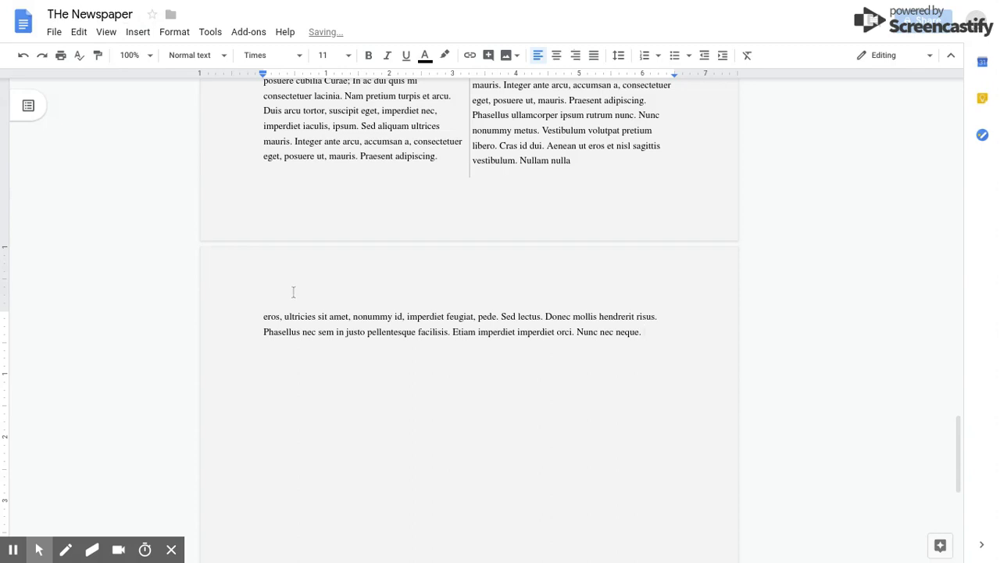
{"action": "key", "text": "ctrl+v"}
{"action": "key", "text": "ctrl+v"}
{"action": "key", "text": "ctrl+v"}
{"action": "key", "text": "ctrl+v"}
{"action": "key", "text": "ctrl+v"}
{"action": "key", "text": "ctrl+v"}
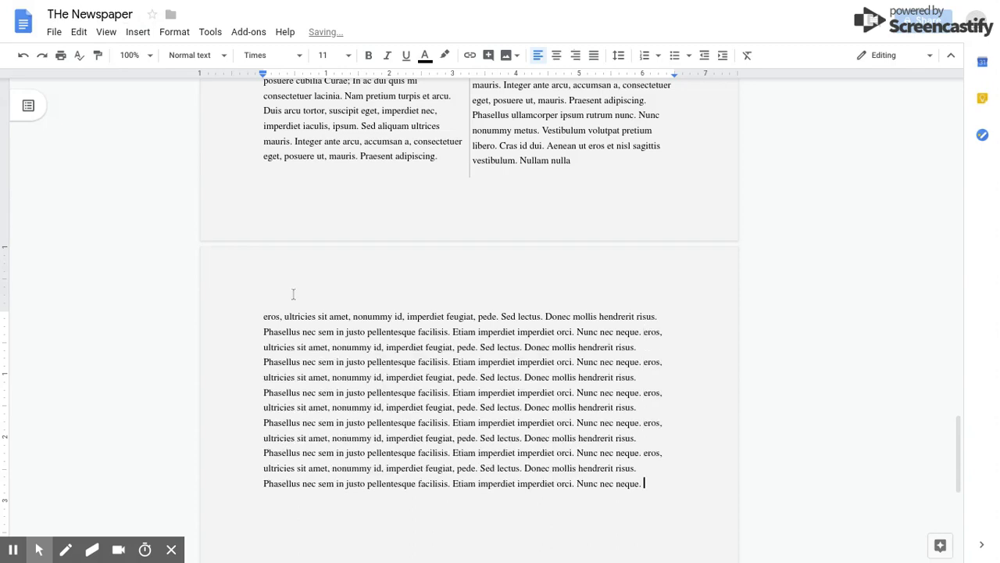
{"action": "key", "text": "ctrl+v"}
{"action": "key", "text": "ctrl+v"}
- Delete the last four lines of the pasted filler text to shorten the article
{"action": "scroll", "coordinate": [293, 294], "scroll_direction": "down", "scroll_amount": 3}
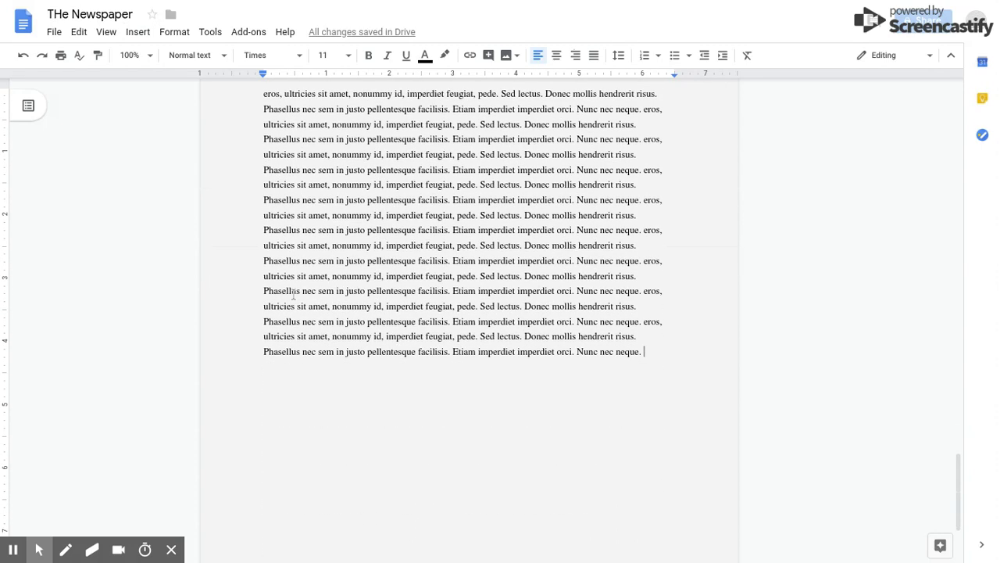
{"action": "scroll", "coordinate": [290, 233], "scroll_direction": "up", "scroll_amount": 1}
{"action": "left_click_drag", "start_coordinate": [264, 131], "coordinate": [536, 297]}
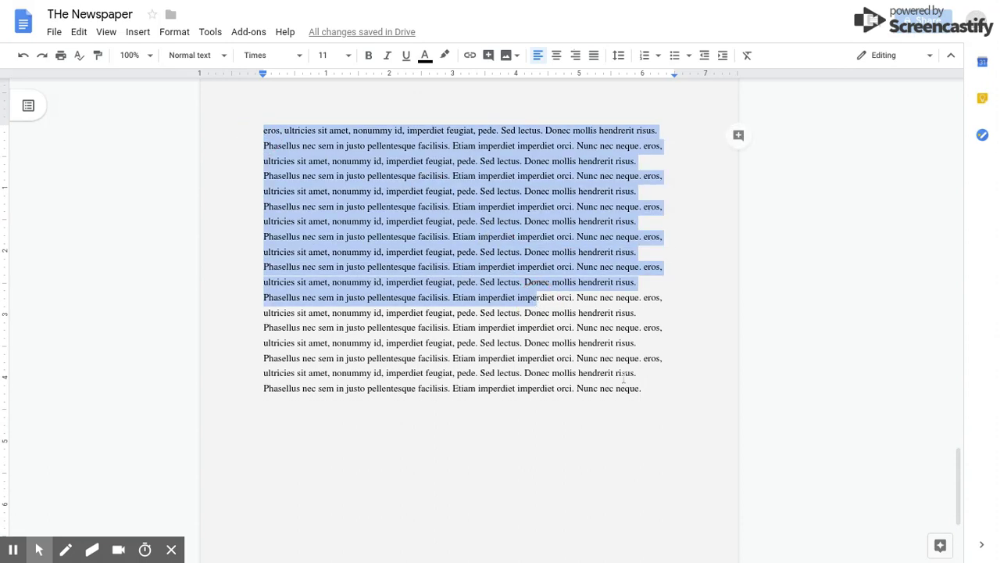
{"action": "left_click_drag", "start_coordinate": [656, 395], "coordinate": [256, 345]}
{"action": "key", "text": "BackSpace"}
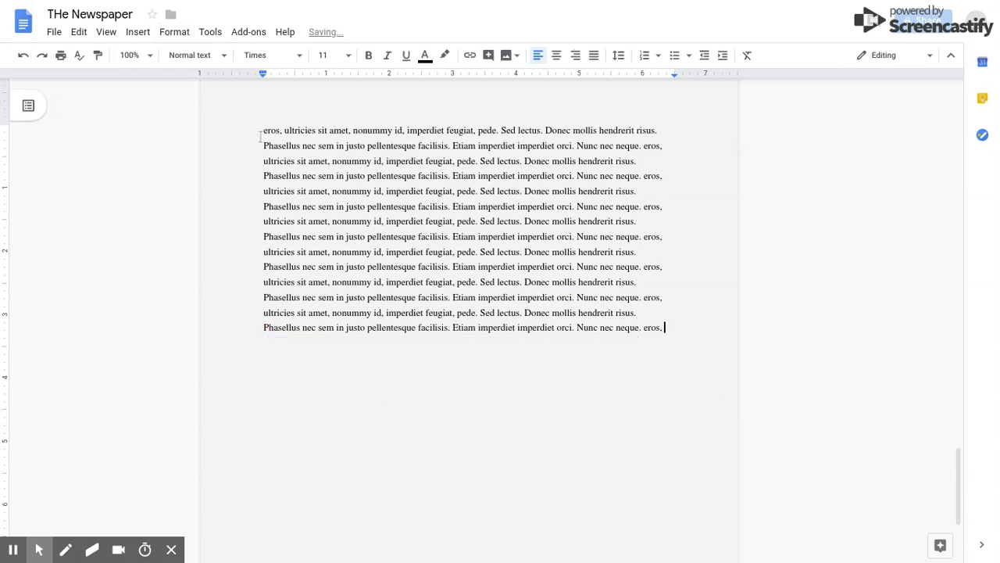
- Add the bold headline "Short Article" and the italic byline "Author" on separate lines above the filler text
{"action": "left_click", "coordinate": [262, 130]}
{"action": "key", "text": "ctrl+b"}
{"action": "type", "text": "Short "}
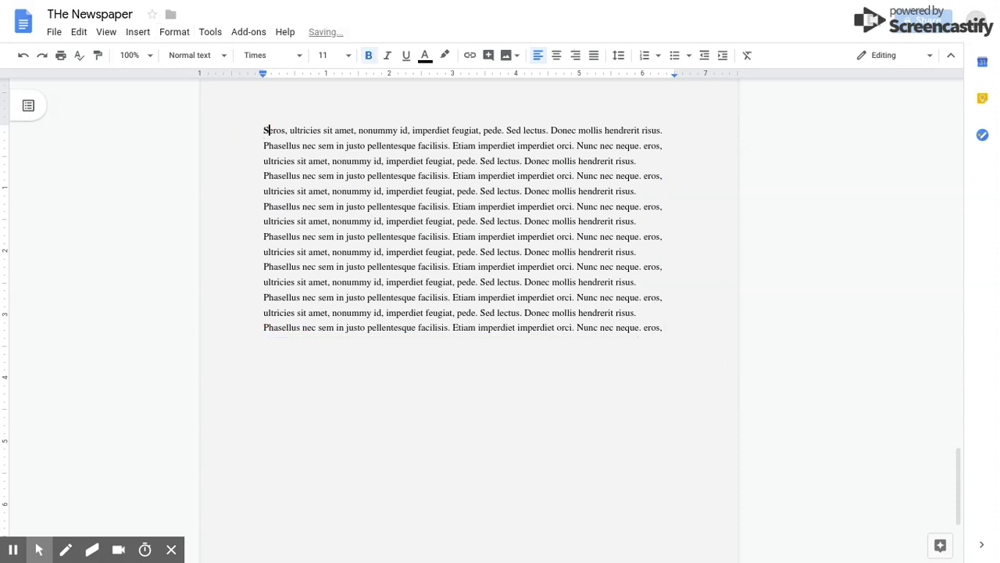
{"action": "type", "text": "Article"}
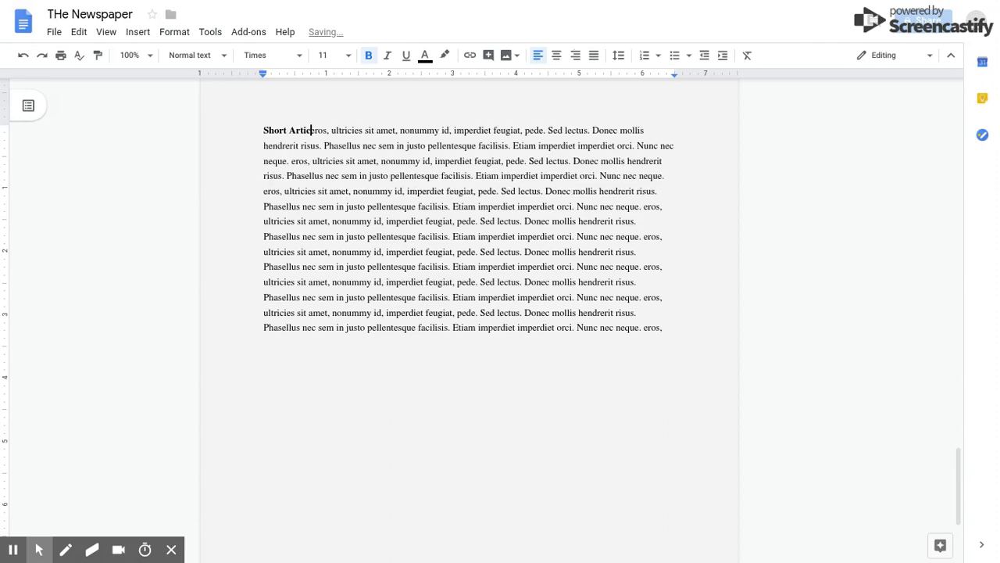
{"action": "key", "text": "Return"}
{"action": "key", "text": "ctrl+i"}
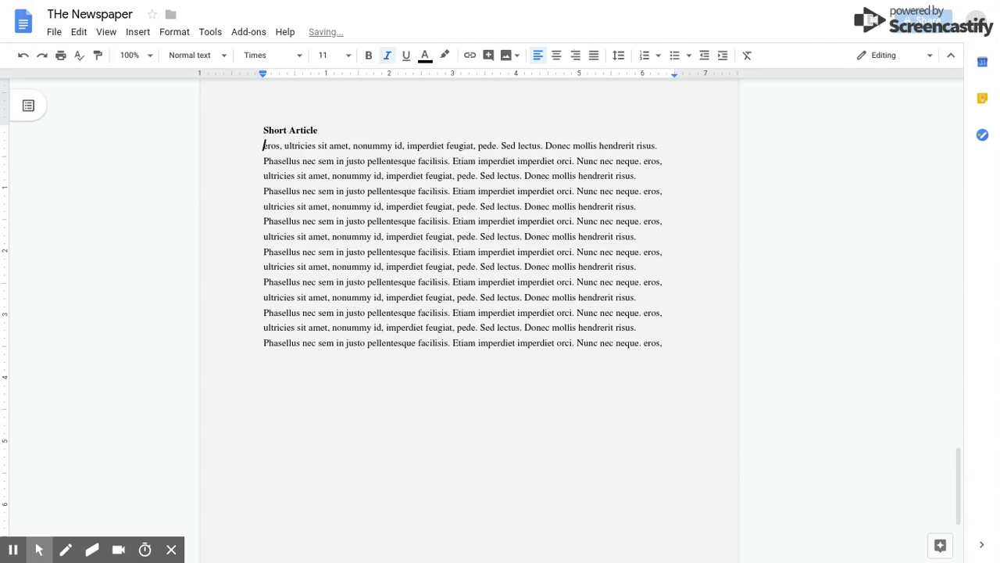
{"action": "type", "text": "Author"}
{"action": "key", "text": "Return"}
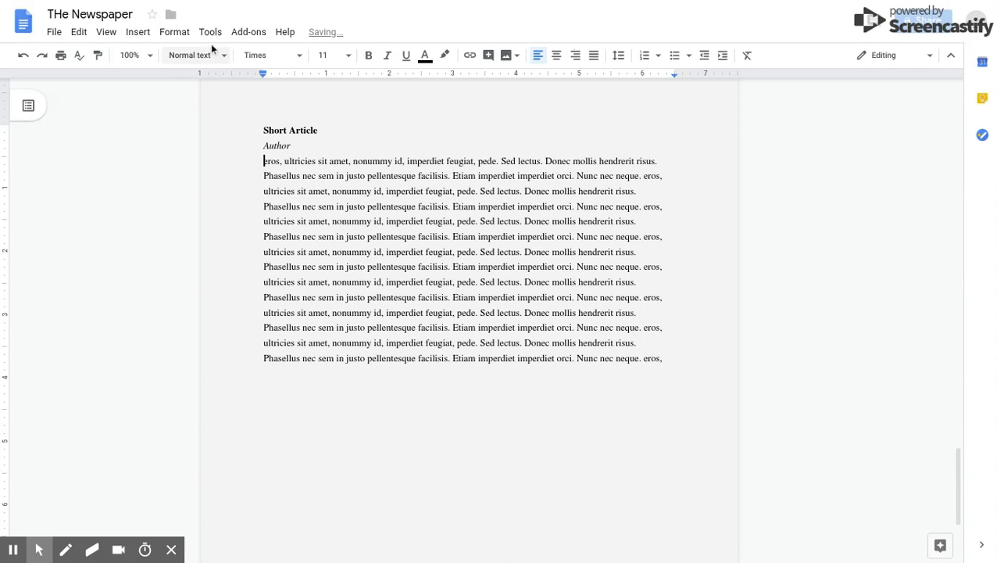
- Try a three-column layout on the whole short article, including its headline and byline
{"action": "left_click", "coordinate": [138, 32]}
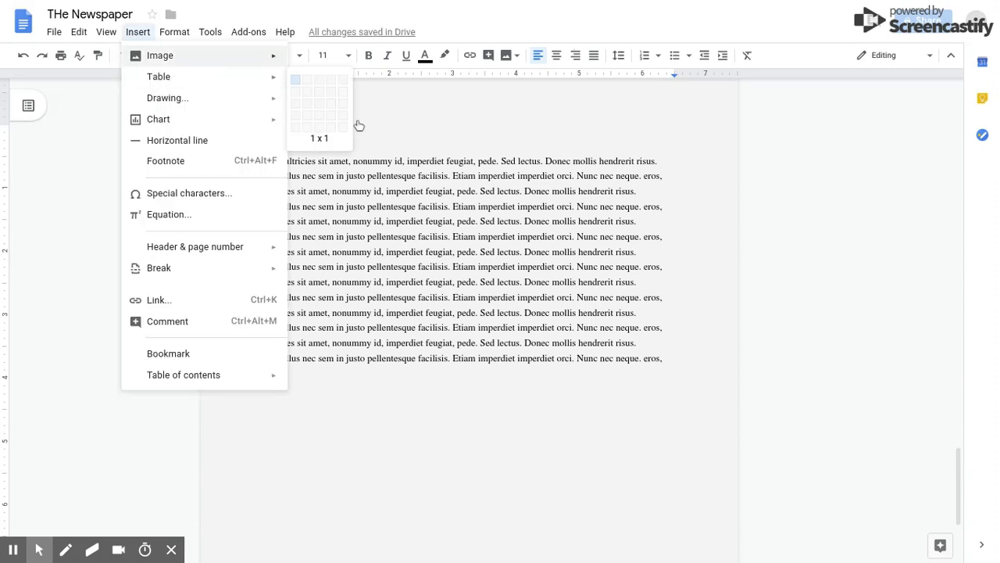
{"action": "left_click", "coordinate": [318, 156]}
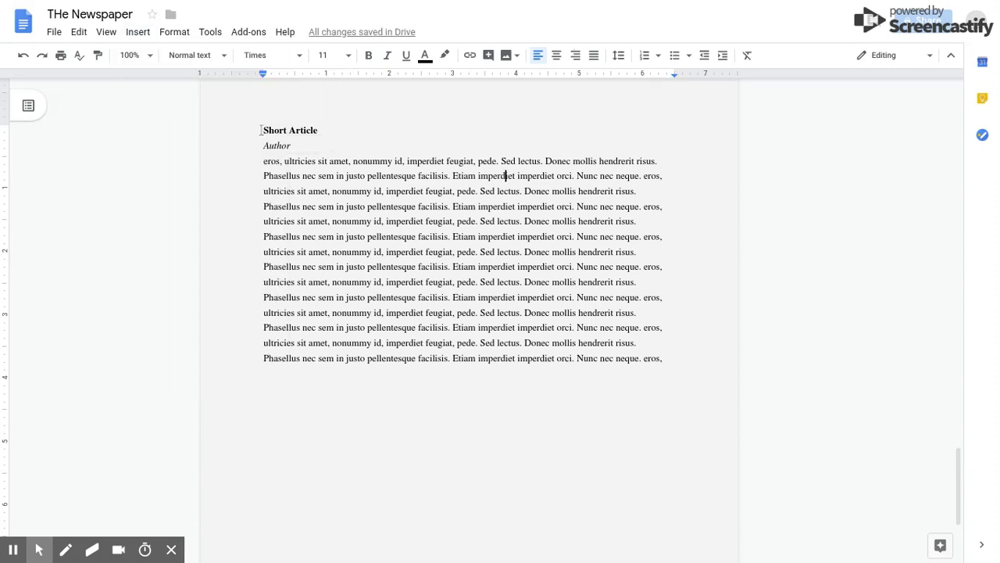
{"action": "left_click_drag", "start_coordinate": [261, 130], "coordinate": [679, 364]}
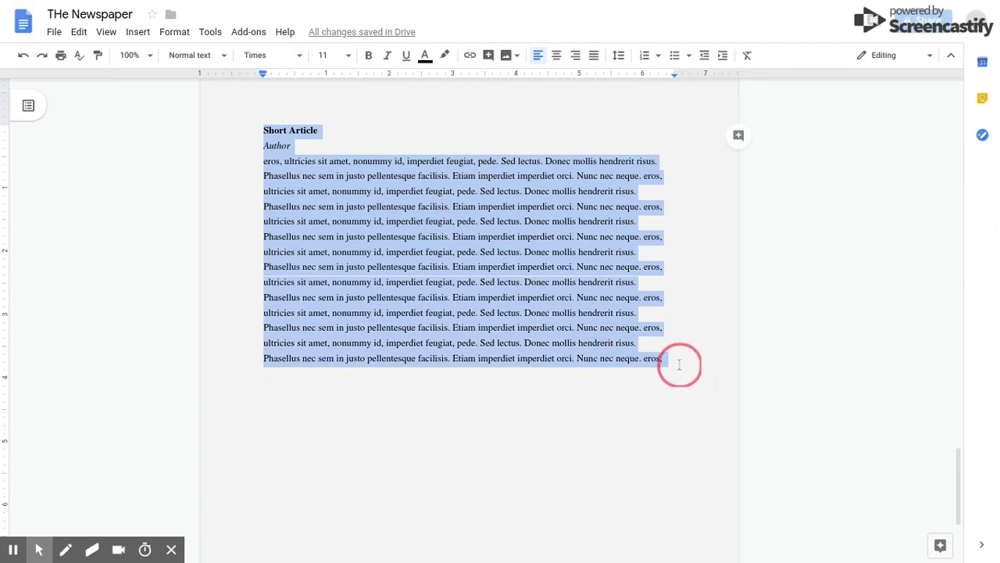
{"action": "left_click", "coordinate": [174, 32]}
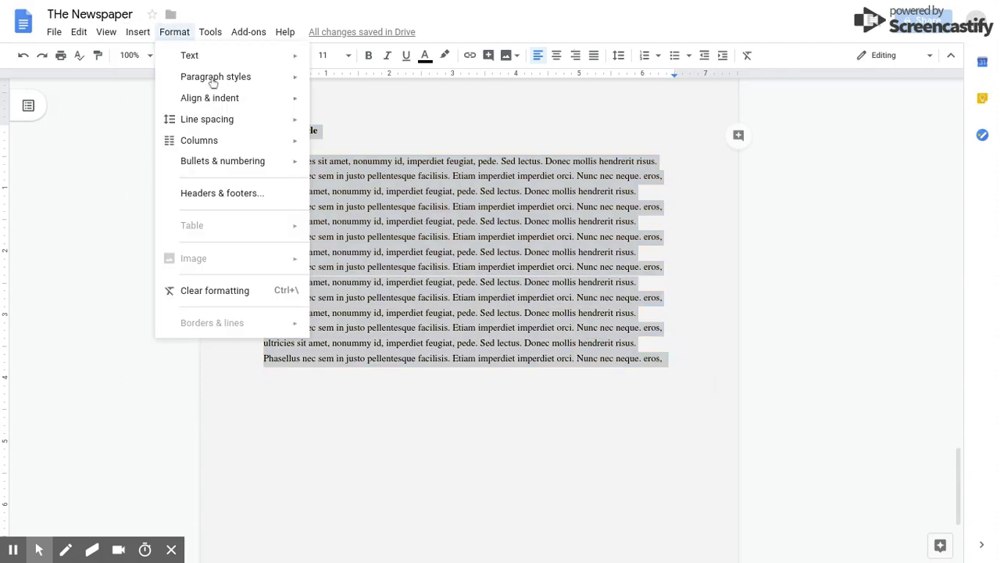
{"action": "mouse_move", "coordinate": [275, 141]}
{"action": "left_click", "coordinate": [453, 173]}
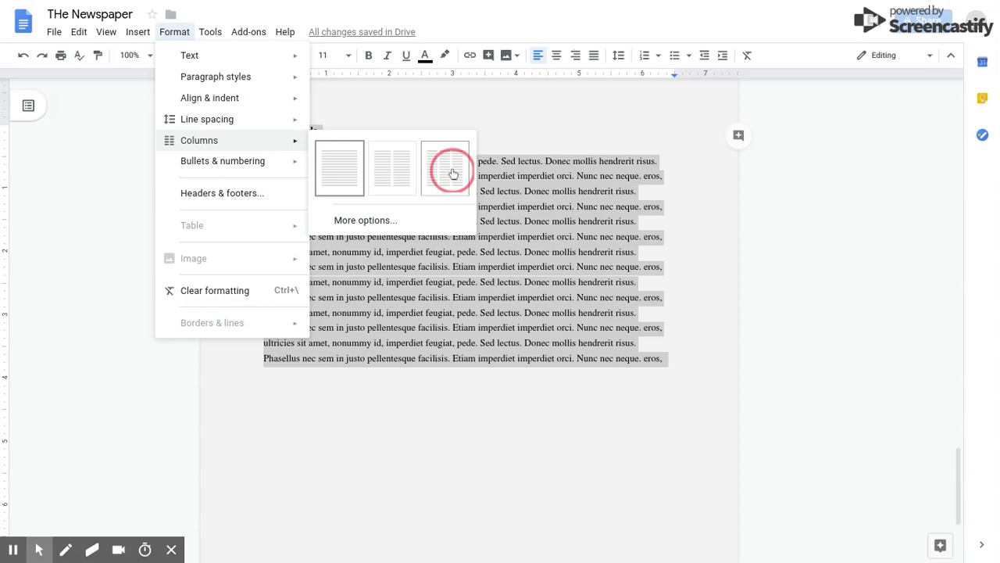
{"action": "scroll", "coordinate": [419, 266], "scroll_direction": "down", "scroll_amount": 3}
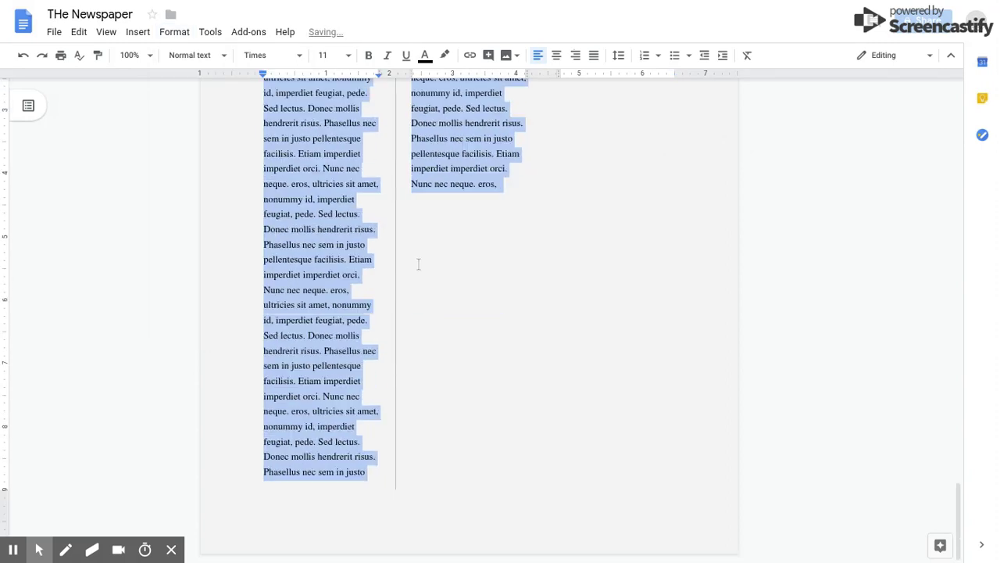
{"action": "scroll", "coordinate": [418, 264], "scroll_direction": "up", "scroll_amount": 4}
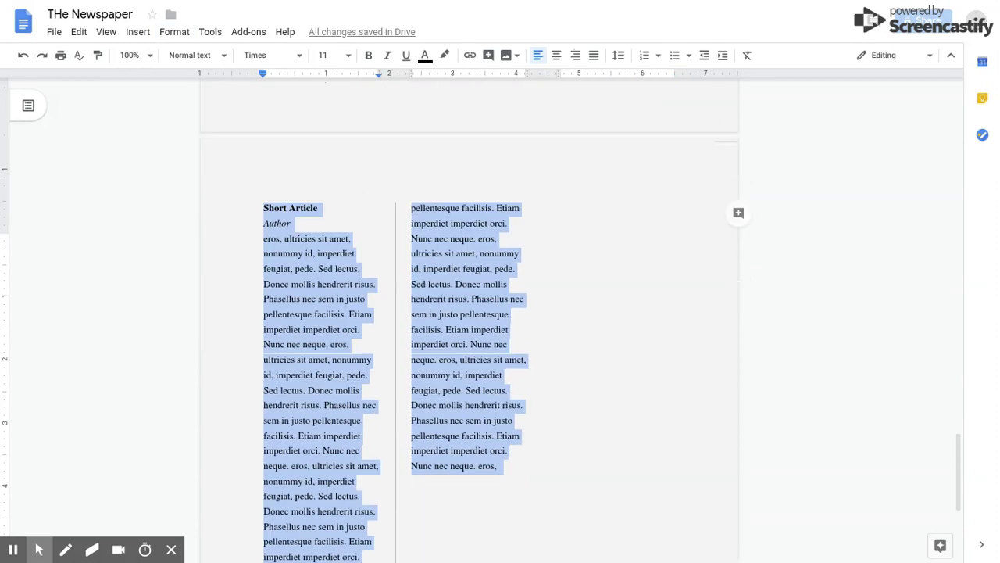
{"action": "key", "text": "ctrl+z"}
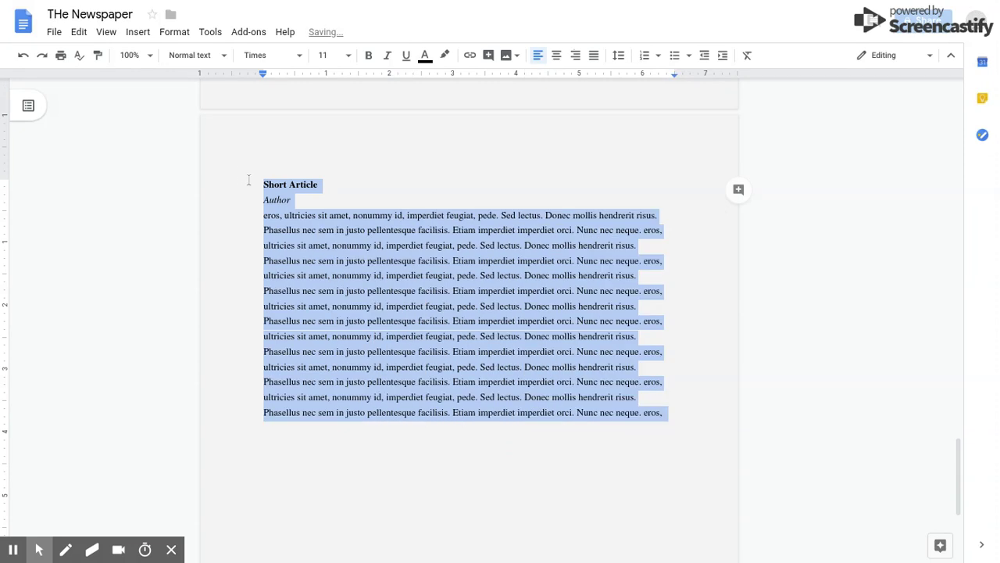
- Apply a three-column layout to the short article section, starting at its headline
{"action": "left_click", "coordinate": [253, 182]}
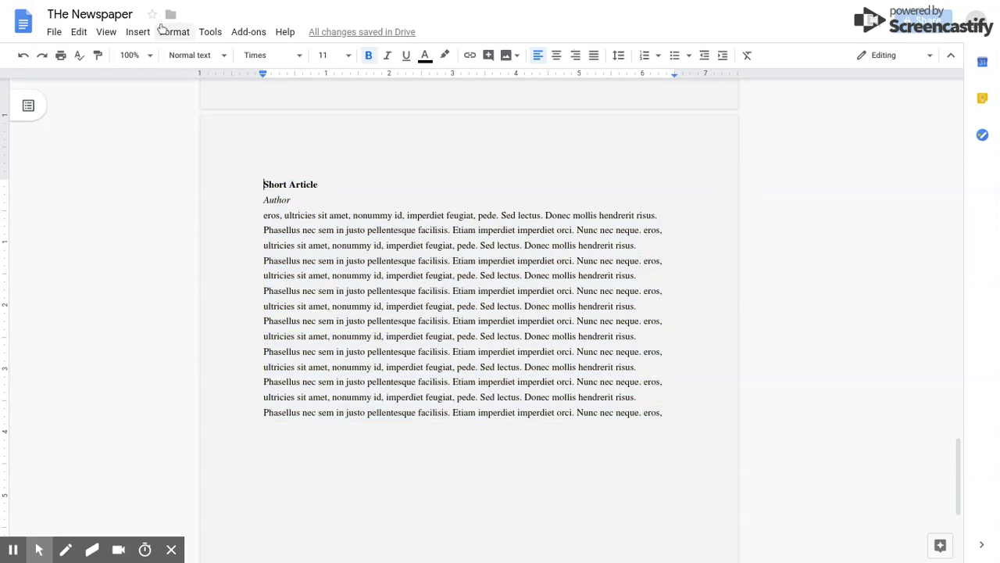
{"action": "left_click", "coordinate": [160, 29]}
{"action": "left_click", "coordinate": [203, 142]}
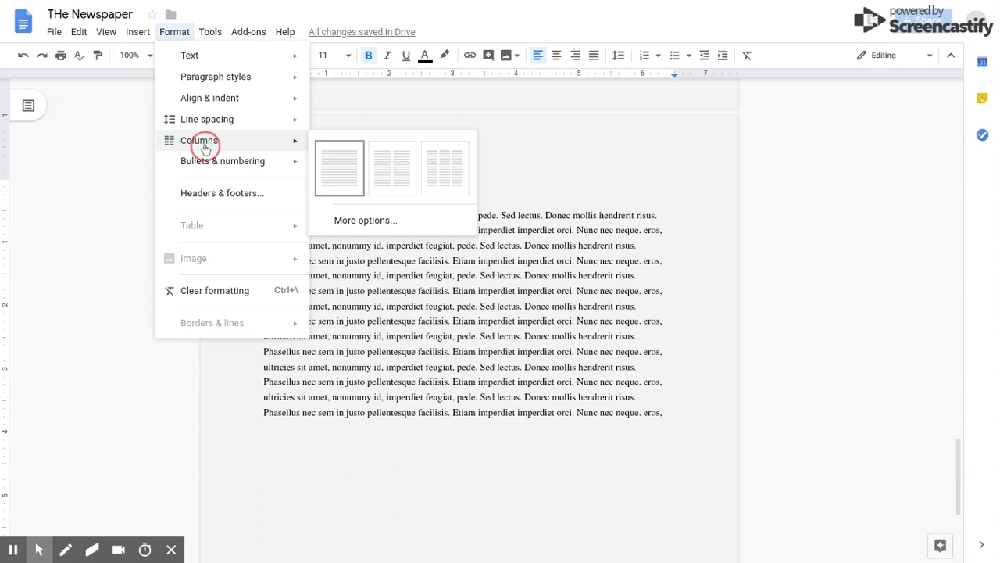
{"action": "left_click", "coordinate": [431, 165]}
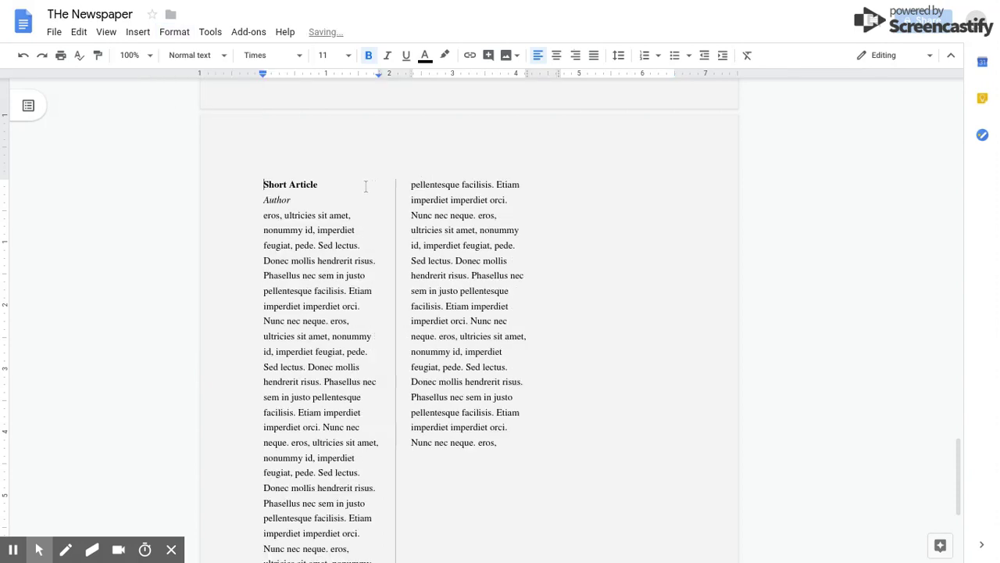
{"action": "scroll", "coordinate": [365, 186], "scroll_direction": "down", "scroll_amount": 3}
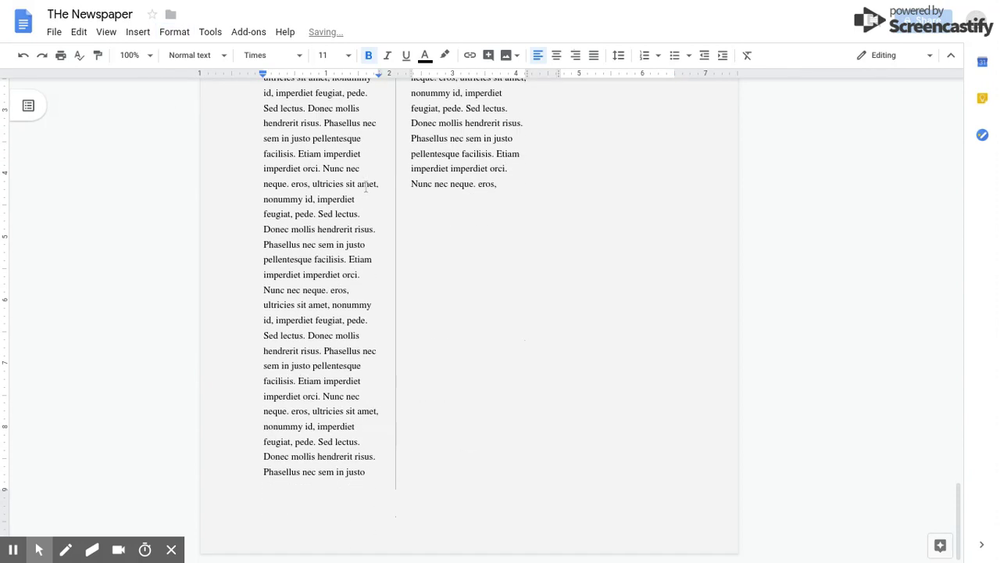
- Paste the copied filler text eight times at the end of the short article's second column
{"action": "left_click", "coordinate": [505, 192]}
{"action": "key", "text": "ctrl+v"}
{"action": "key", "text": "ctrl+v"}
{"action": "key", "text": "ctrl+v"}
{"action": "key", "text": "ctrl+v"}
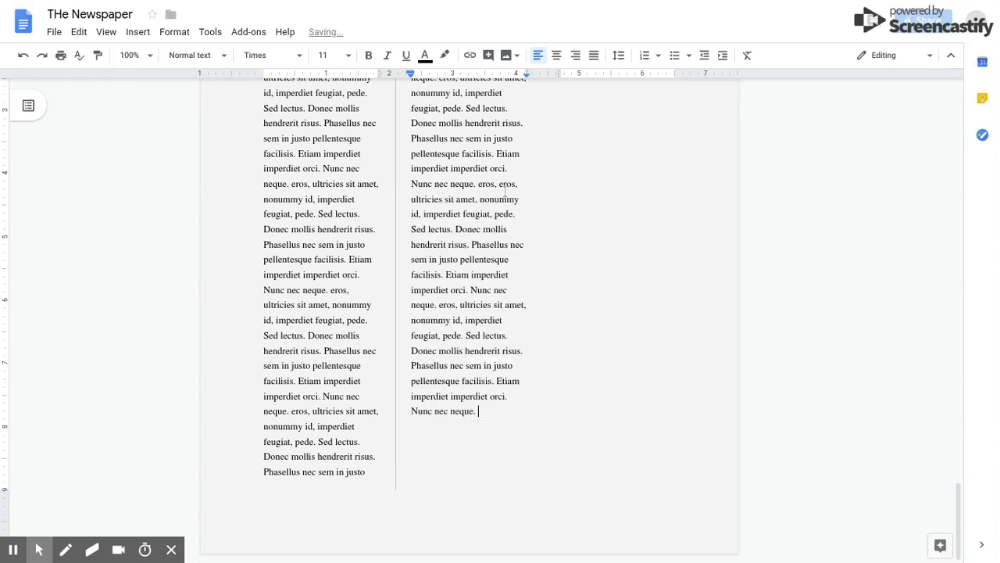
{"action": "key", "text": "ctrl+v"}
{"action": "key", "text": "ctrl+v"}
{"action": "key", "text": "ctrl+v"}
{"action": "key", "text": "ctrl+v"}
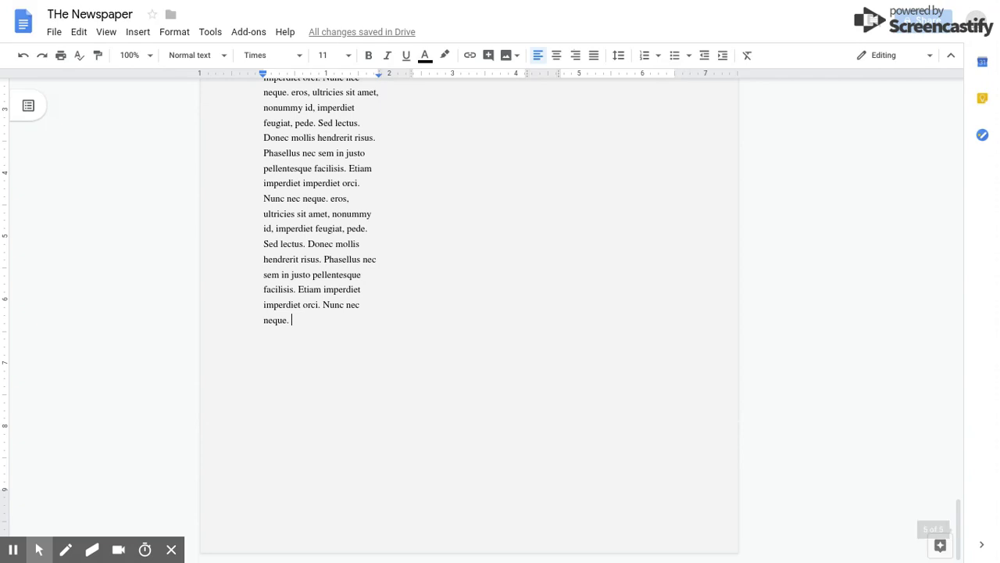
- Undo all the filler text pasted after the end of the short article
{"action": "key", "text": "ctrl+z"}
{"action": "key", "text": "ctrl+z"}
{"action": "key", "text": "ctrl+z"}
{"action": "key", "text": "ctrl+z"}
{"action": "key", "text": "ctrl+z"}
{"action": "key", "text": "ctrl+z"}
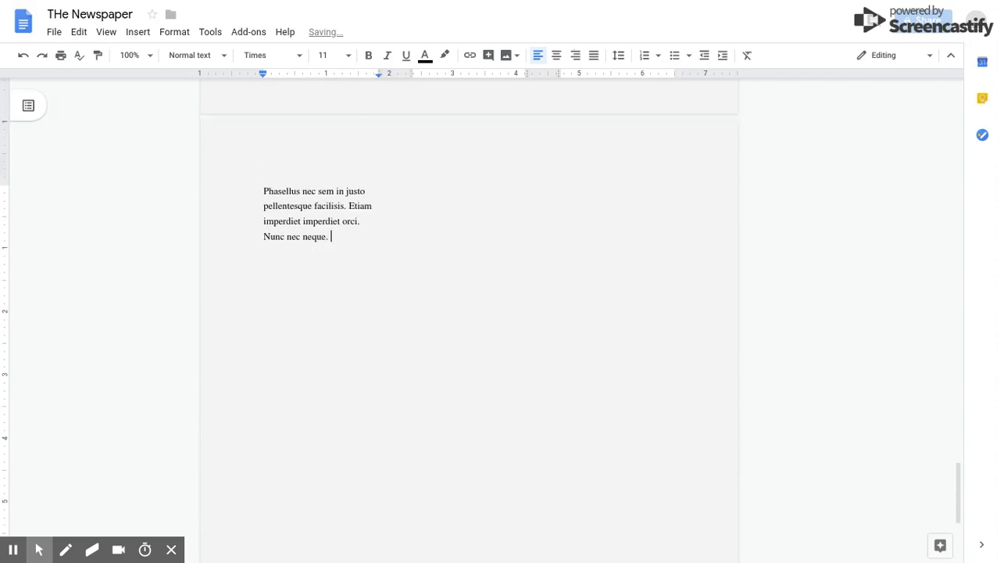
{"action": "key", "text": "ctrl+z"}
{"action": "key", "text": "ctrl+z"}
{"action": "key", "text": "ctrl+z"}
{"action": "key", "text": "ctrl+z"}
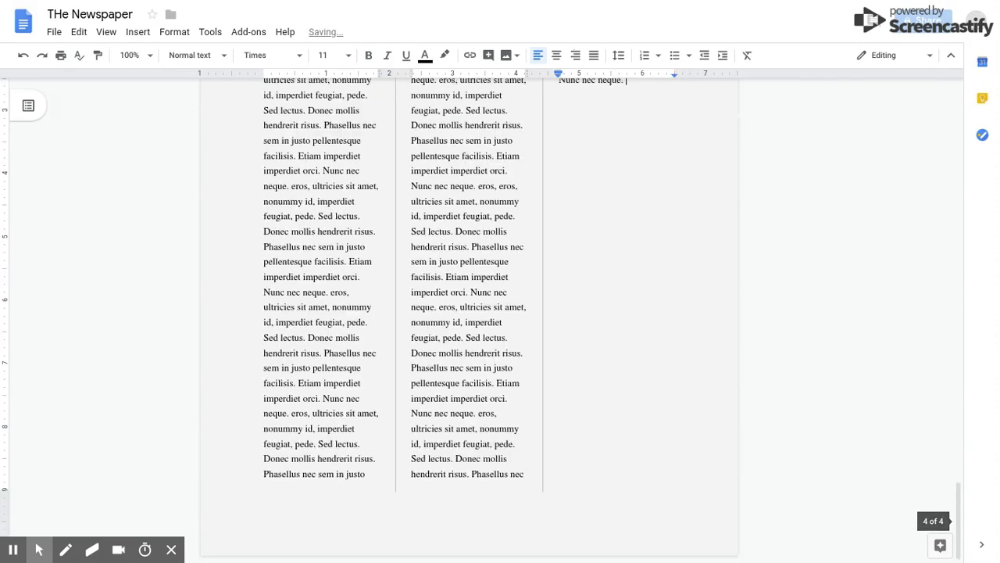
{"action": "key", "text": "ctrl+z"}
{"action": "key", "text": "ctrl+z"}
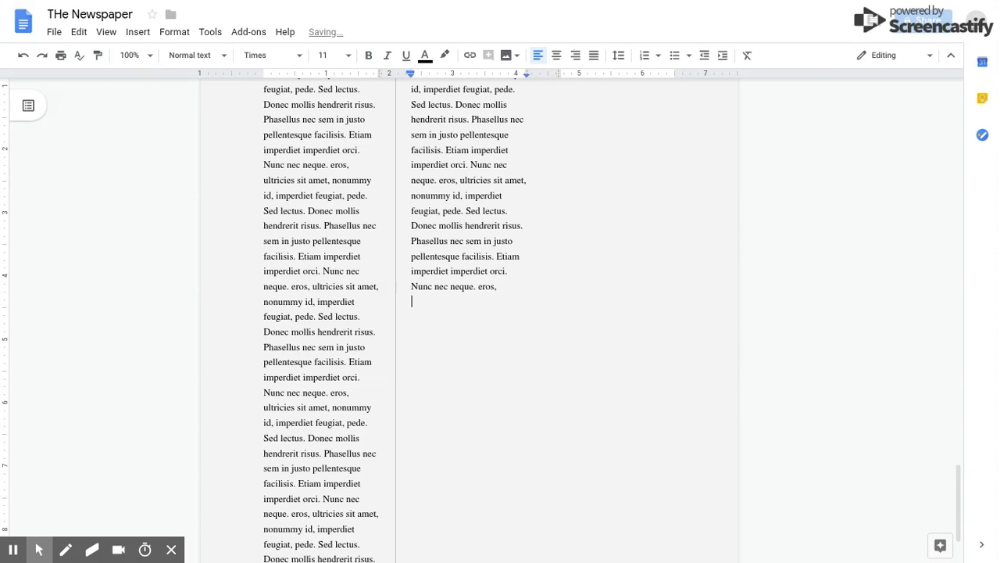
- Insert a horizontal line below the end of the short article and add the bold headline "Title" under it
{"action": "left_click", "coordinate": [136, 31]}
{"action": "left_click", "coordinate": [177, 140]}
{"action": "key", "text": "ctrl+b"}
{"action": "type", "text": "Title"}
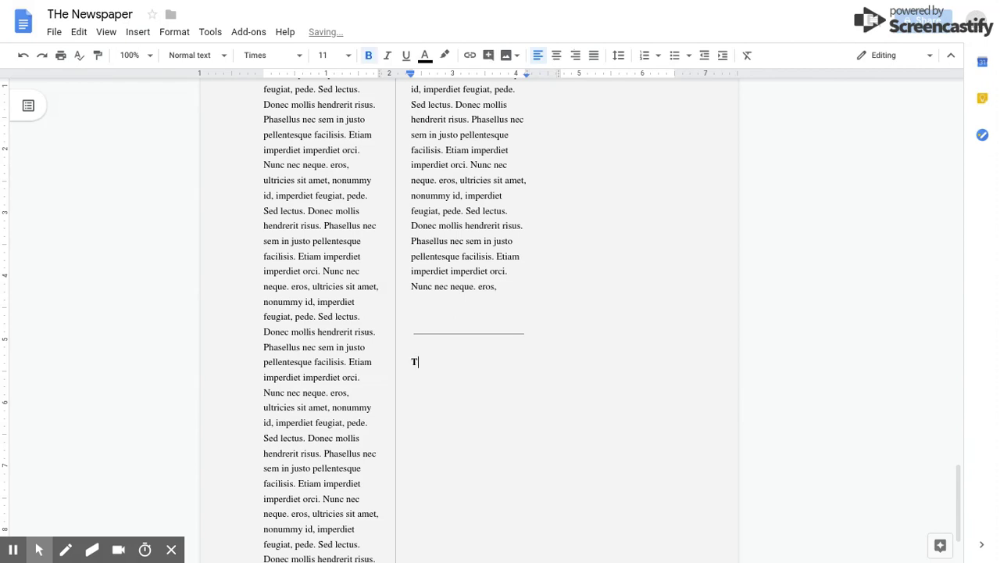
- Add the italic, non-bold byline "Author" on its own line below the "Title" headline
{"action": "key", "text": "ctrl+i"}
{"action": "key", "text": "ctrl+b"}
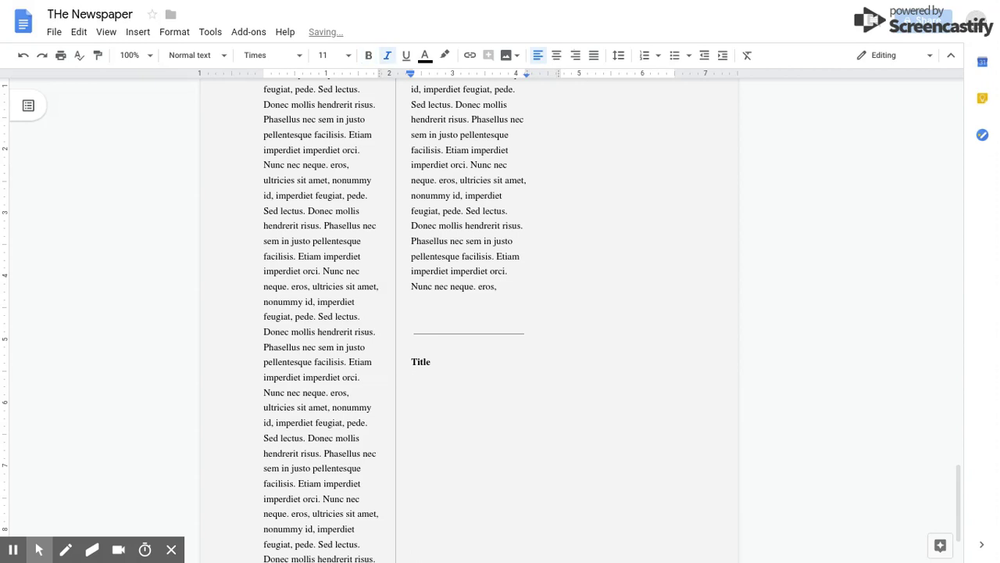
{"action": "type", "text": "Author"}
{"action": "key", "text": "Return"}
- Paste the copied filler text nine times in regular, non-italic style below the second article's byline
{"action": "key", "text": "ctrl+i"}
{"action": "type", "text": "eros, ultricies sit amet, nonummy id, imperdiet feugiat, pede. Sed lectus. Donec mollis hendrerit risus. Phasellus nec sem in justo pellentesque facilisis. Etiam imperdiet imperdiet orci. Nunc nec neque."}
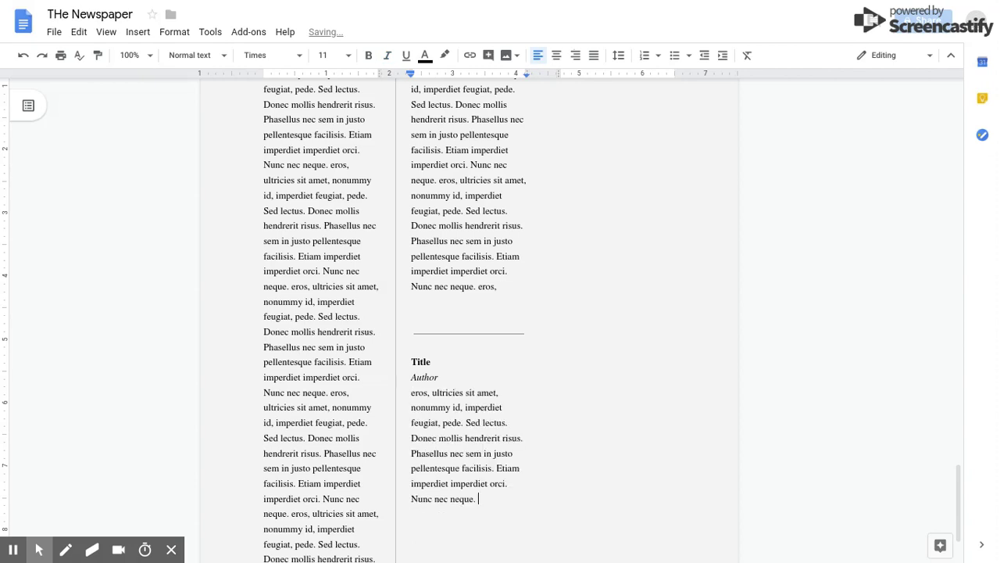
{"action": "key", "text": "ctrl+v"}
{"action": "key", "text": "ctrl+v"}
{"action": "key", "text": "ctrl+v"}
{"action": "key", "text": "ctrl+v"}
{"action": "key", "text": "ctrl+v"}
{"action": "key", "text": "ctrl+v"}
{"action": "key", "text": "ctrl+v"}
{"action": "key", "text": "ctrl+v"}
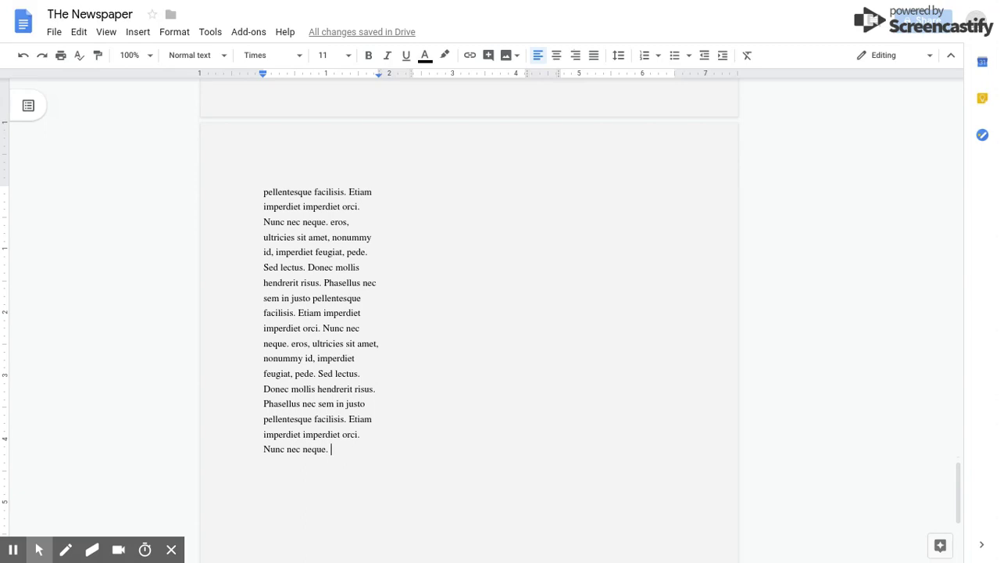
- Delete the overflow text on the last page word by word, back into the third column of the previous page
{"action": "key", "text": "BackSpace"}
{"action": "key", "text": "BackSpace"}
{"action": "key", "text": "BackSpace"}
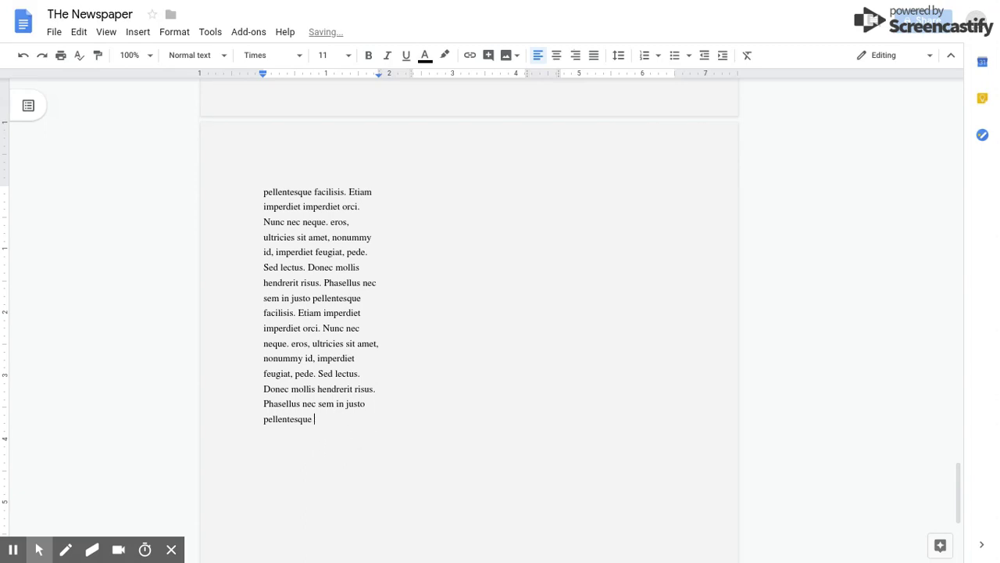
{"action": "key", "text": "ctrl+BackSpace"}
{"action": "key", "text": "ctrl+BackSpace"}
{"action": "key", "text": "ctrl+BackSpace"}
{"action": "key", "text": "ctrl+BackSpace"}
{"action": "key", "text": "ctrl+BackSpace"}
{"action": "key", "text": "ctrl+BackSpace"}
{"action": "key", "text": "ctrl+BackSpace"}
{"action": "key", "text": "ctrl+BackSpace"}
{"action": "key", "text": "ctrl+BackSpace"}
{"action": "key", "text": "ctrl+BackSpace"}
{"action": "key", "text": "ctrl+BackSpace"}
{"action": "key", "text": "ctrl+BackSpace"}
{"action": "key", "text": "ctrl+BackSpace"}
{"action": "key", "text": "ctrl+BackSpace"}
{"action": "key", "text": "ctrl+BackSpace"}
{"action": "key", "text": "ctrl+BackSpace"}
{"action": "key", "text": "ctrl+BackSpace"}
{"action": "key", "text": "ctrl+BackSpace"}
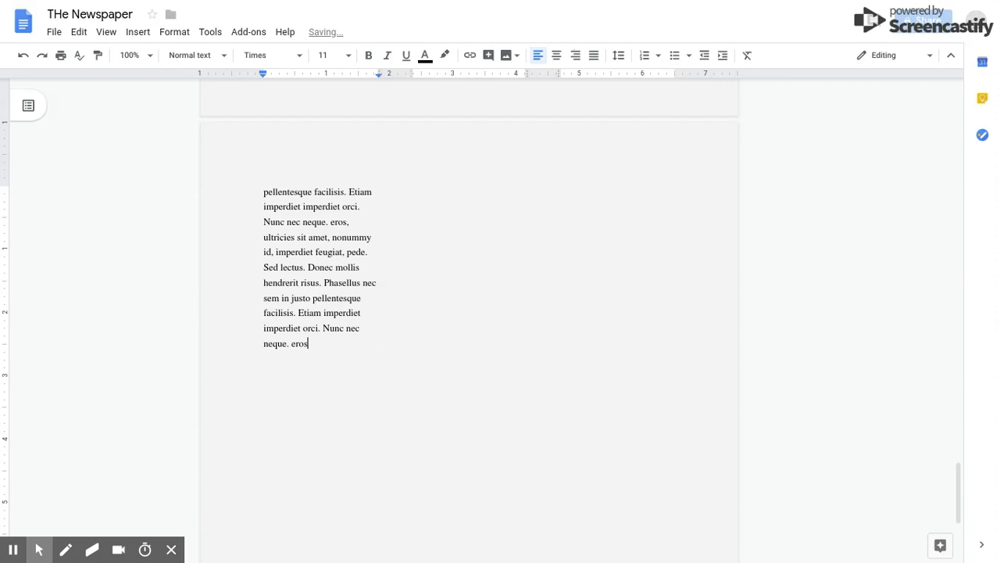
{"action": "key", "text": "ctrl+BackSpace"}
{"action": "key", "text": "ctrl+BackSpace"}
{"action": "key", "text": "ctrl+BackSpace"}
{"action": "key", "text": "ctrl+BackSpace"}
{"action": "key", "text": "ctrl+BackSpace"}
{"action": "key", "text": "ctrl+BackSpace"}
{"action": "key", "text": "ctrl+BackSpace"}
{"action": "key", "text": "ctrl+BackSpace"}
{"action": "key", "text": "ctrl+BackSpace"}
{"action": "key", "text": "ctrl+BackSpace"}
{"action": "key", "text": "ctrl+BackSpace"}
{"action": "key", "text": "ctrl+BackSpace"}
{"action": "key", "text": "ctrl+BackSpace"}
{"action": "key", "text": "ctrl+BackSpace"}
{"action": "key", "text": "ctrl+BackSpace"}
{"action": "key", "text": "ctrl+BackSpace"}
{"action": "key", "text": "ctrl+BackSpace"}
{"action": "key", "text": "ctrl+BackSpace"}
{"action": "key", "text": "ctrl+BackSpace"}
{"action": "key", "text": "ctrl+BackSpace"}
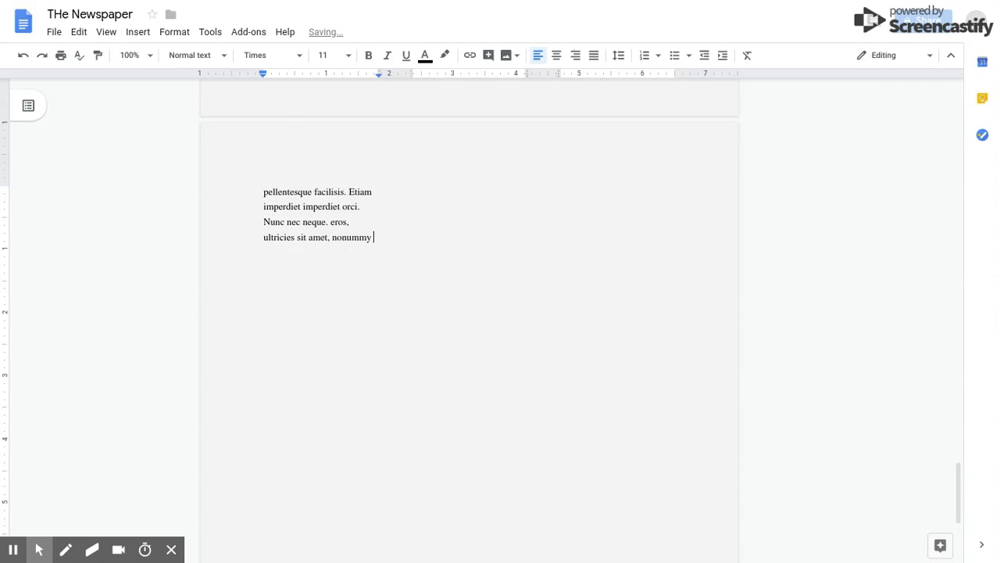
{"action": "key", "text": "ctrl+BackSpace"}
{"action": "key", "text": "ctrl+BackSpace"}
{"action": "key", "text": "ctrl+BackSpace"}
{"action": "key", "text": "ctrl+BackSpace"}
{"action": "key", "text": "ctrl+BackSpace"}
{"action": "key", "text": "ctrl+BackSpace"}
{"action": "key", "text": "ctrl+BackSpace"}
{"action": "key", "text": "ctrl+BackSpace"}
{"action": "key", "text": "ctrl+BackSpace"}
{"action": "key", "text": "ctrl+BackSpace"}
{"action": "key", "text": "ctrl+BackSpace"}
{"action": "key", "text": "ctrl+BackSpace"}
{"action": "key", "text": "ctrl+BackSpace"}
{"action": "key", "text": "ctrl+BackSpace"}
{"action": "key", "text": "ctrl+BackSpace"}
{"action": "key", "text": "ctrl+BackSpace"}
{"action": "key", "text": "ctrl+BackSpace"}
{"action": "key", "text": "ctrl+BackSpace"}
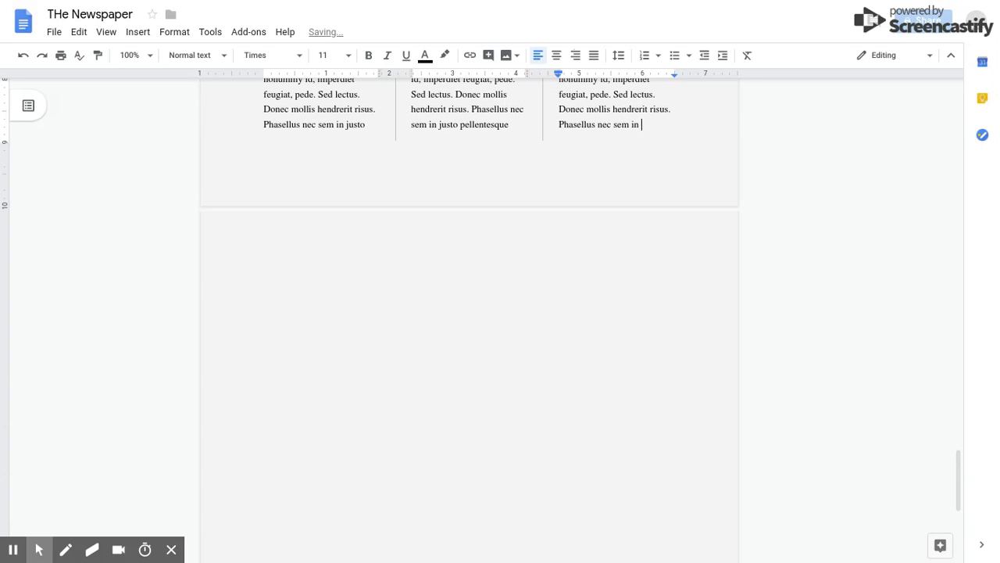
{"action": "scroll", "coordinate": [469, 312], "scroll_direction": "up", "scroll_amount": 15}
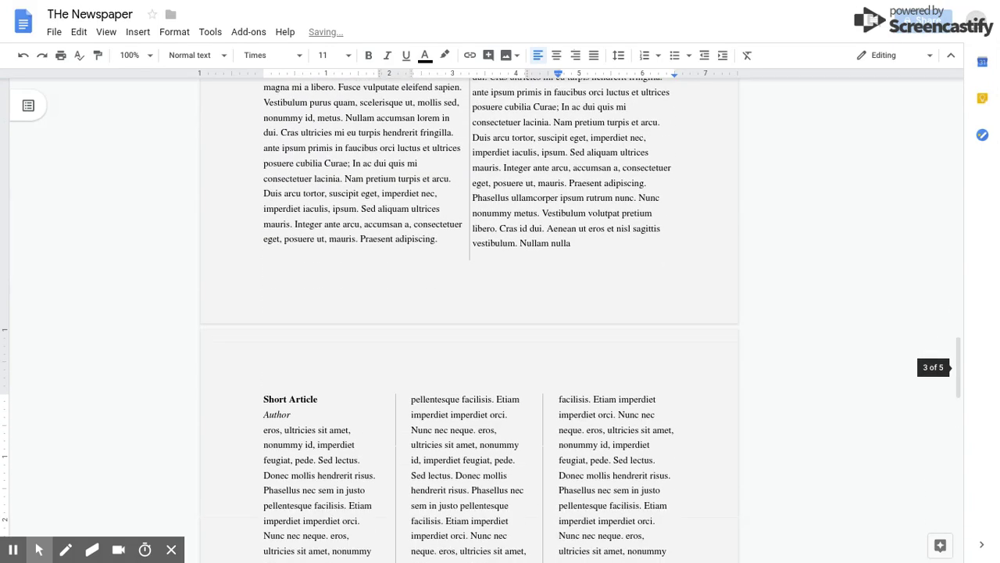
{"action": "scroll", "coordinate": [469, 312], "scroll_direction": "down", "scroll_amount": 1}
{"action": "scroll", "coordinate": [469, 313], "scroll_direction": "up", "scroll_amount": 1}
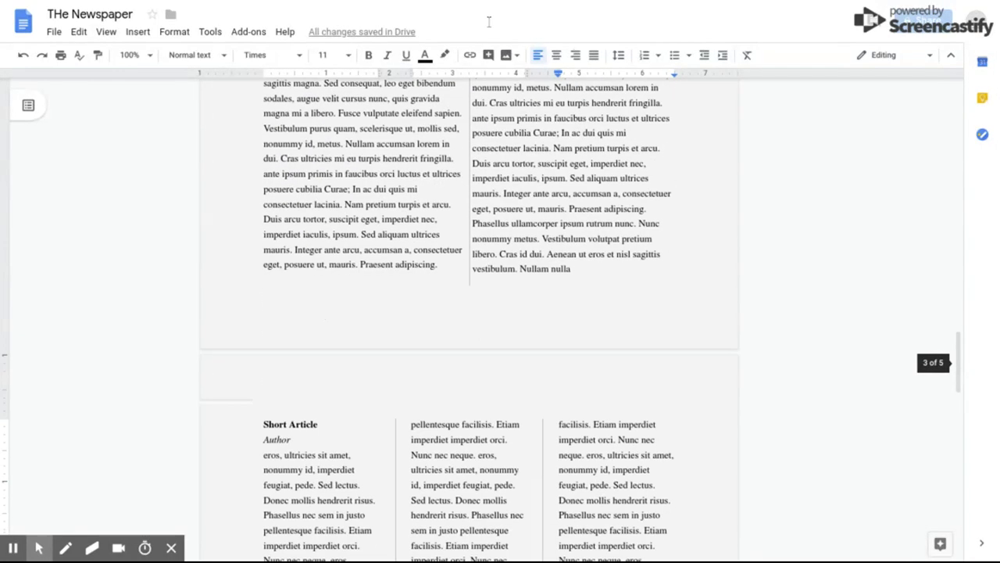
{"action": "mouse_move", "coordinate": [889, 3]}
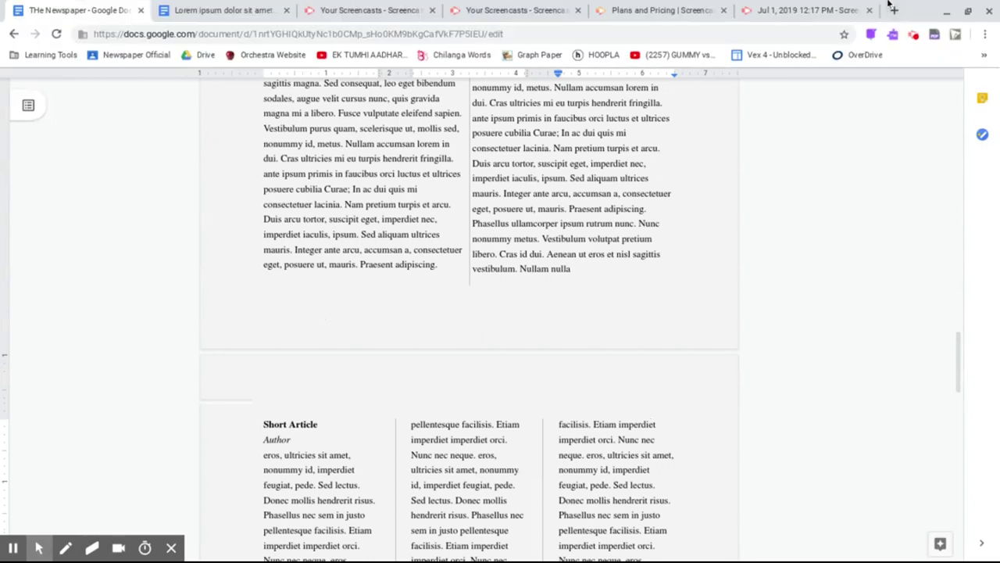